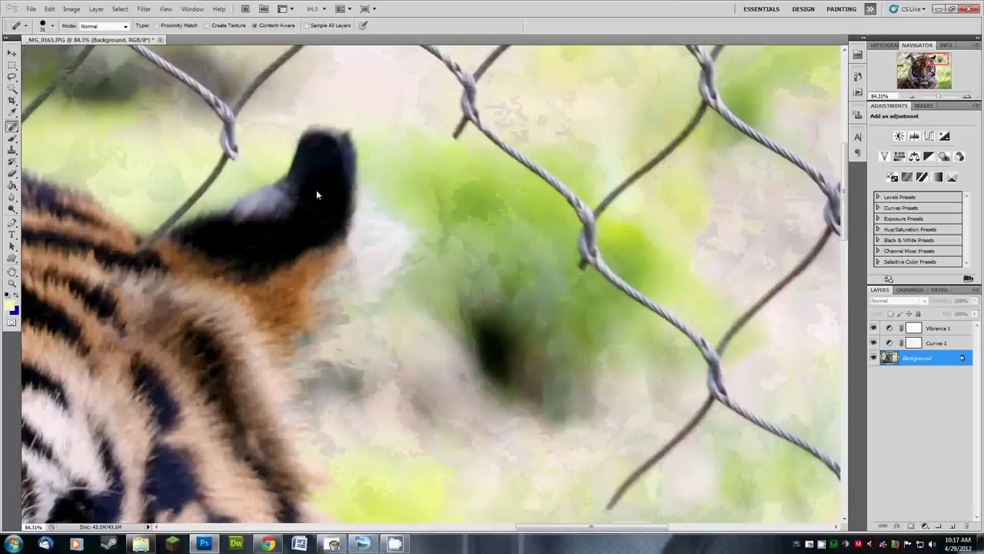
Heal the fence wires running up past the left ear and above the tiger's head.
left_click_drag(204, 96, 150, 56)
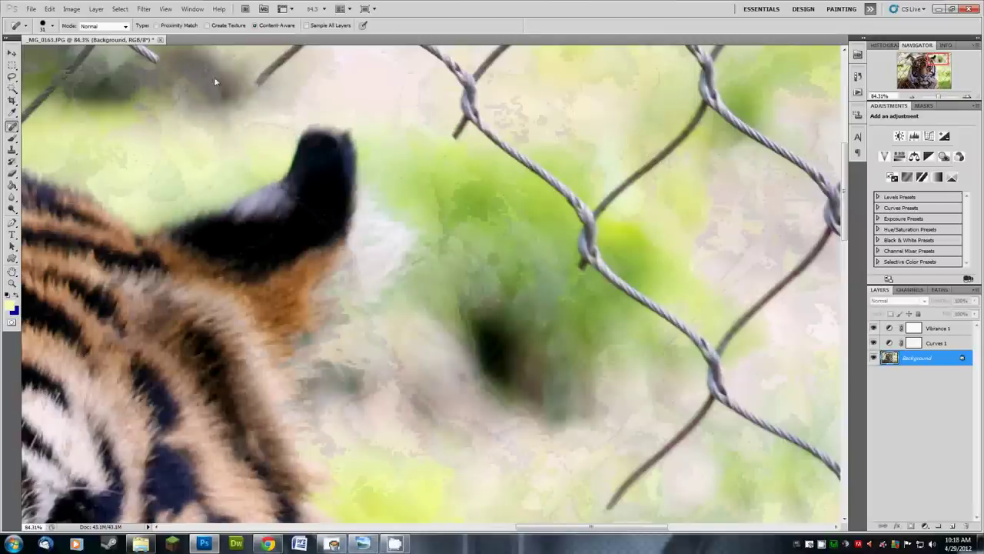
scroll(216, 82, "up", 1)
scroll(308, 88, "up", 2)
scroll(262, 100, "down", 1)
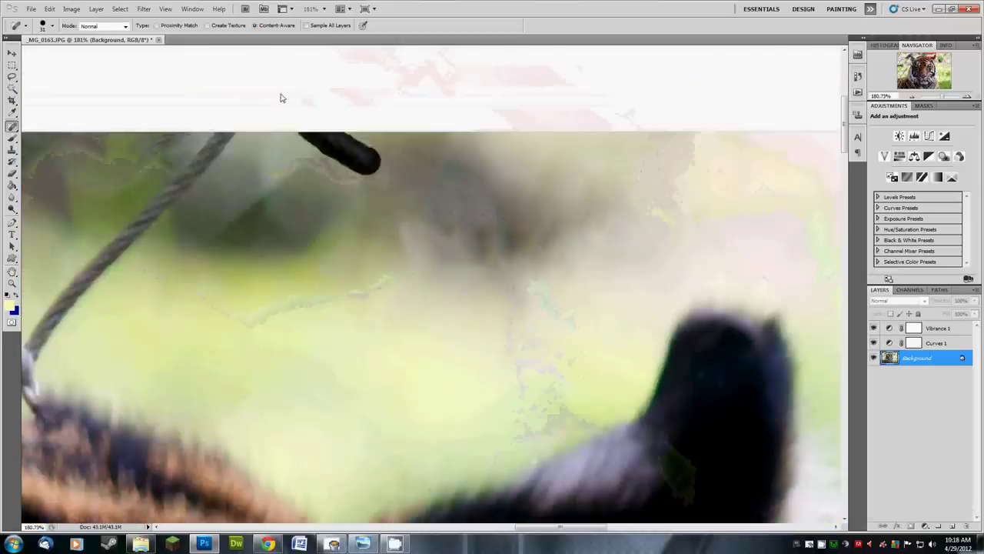
scroll(101, 296, "down", 2)
left_click_drag(480, 170, 359, 51)
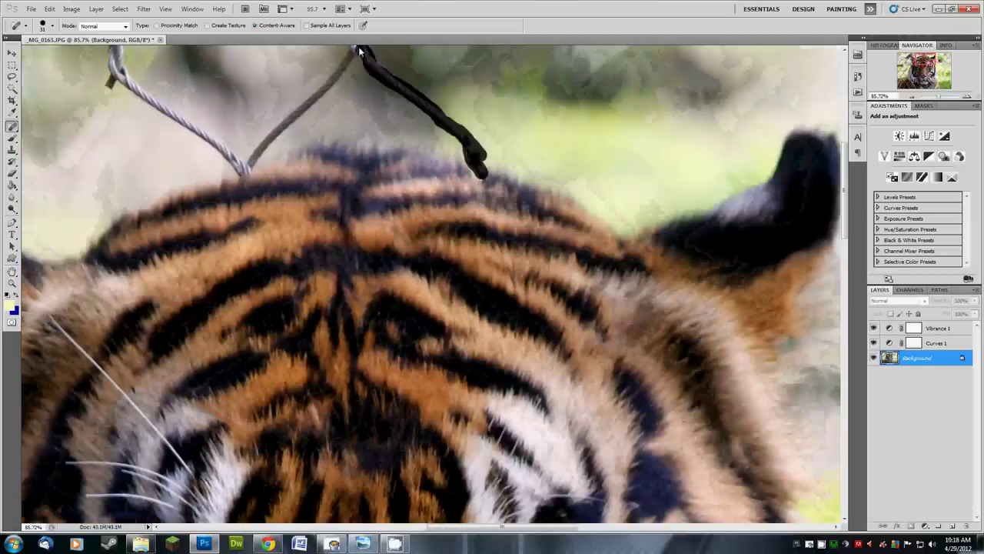
left_click_drag(171, 117, 112, 60)
left_click_drag(147, 104, 184, 109)
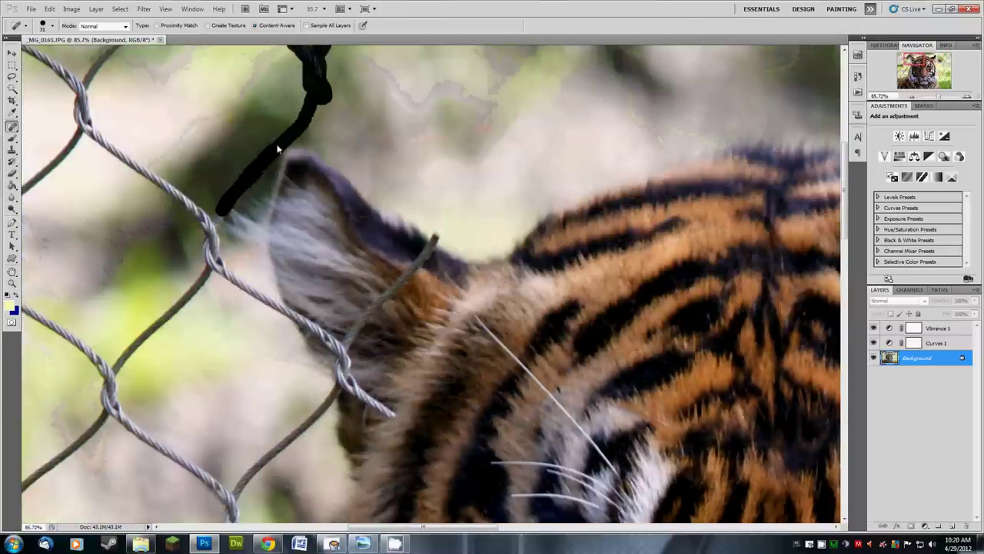
Heal the wire segments beside the ear and in the left background.
left_click_drag(278, 148, 277, 146)
left_click_drag(237, 285, 428, 223)
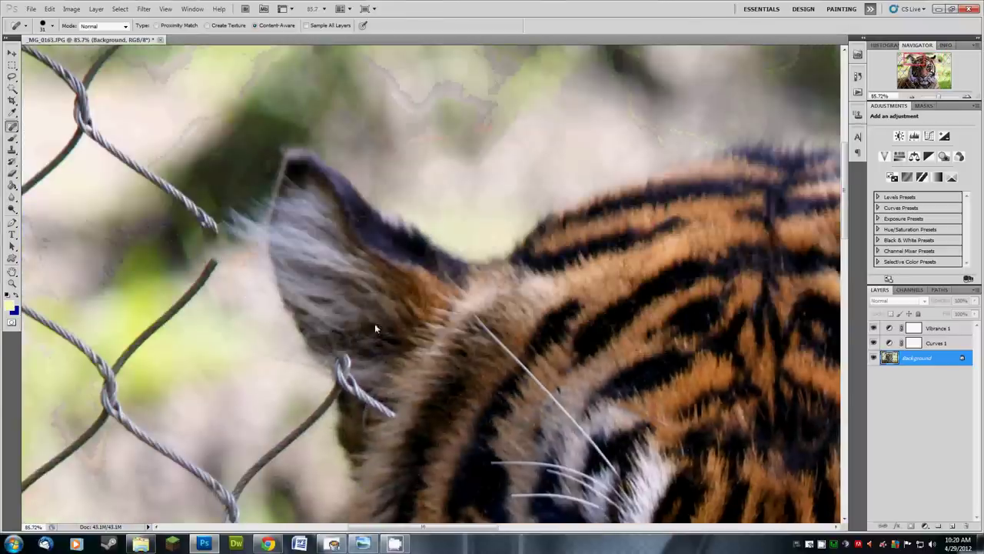
left_click_drag(374, 413, 235, 492)
scroll(363, 395, "left", 5)
left_click_drag(456, 261, 351, 398)
left_click_drag(456, 492, 457, 494)
Enlarge the brush with ] and heal the left wires running up to the top wire.
key("bracketright")
mouse_move(350, 377)
left_mouse_down()
mouse_move(321, 131)
mouse_move(455, 224)
left_mouse_up()
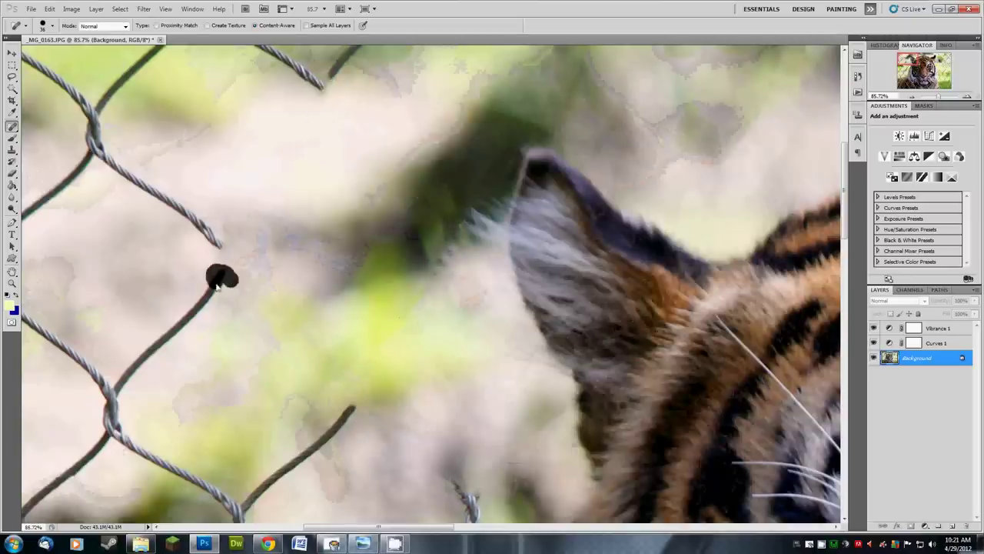
left_click_drag(228, 278, 115, 385)
left_click_drag(223, 245, 123, 171)
key("ctrl+0")
Remove the top-left and lower-left fence wires.
left_click_drag(233, 84, 164, 62)
scroll(77, 94, "up", 1)
left_click_drag(215, 146, 158, 61)
mouse_move(143, 286)
left_mouse_down()
mouse_move(223, 380)
mouse_move(556, 346)
left_mouse_up()
scroll(223, 384, "up", 2)
Heal away the V-shaped wires on the left side.
mouse_move(374, 487)
left_mouse_down()
mouse_move(315, 265)
mouse_move(717, 339)
left_mouse_up()
left_click_drag(317, 276, 46, 336)
left_click_drag(173, 511, 170, 435)
scroll(169, 277, "down", 3)
scroll(168, 277, "up", 2)
Heal the remaining wires further down the left, including the last wire V.
left_click_drag(209, 220, 33, 329)
mouse_move(197, 247)
left_mouse_down()
mouse_move(327, 375)
mouse_move(34, 473)
left_mouse_up()
scroll(143, 390, "down", 2)
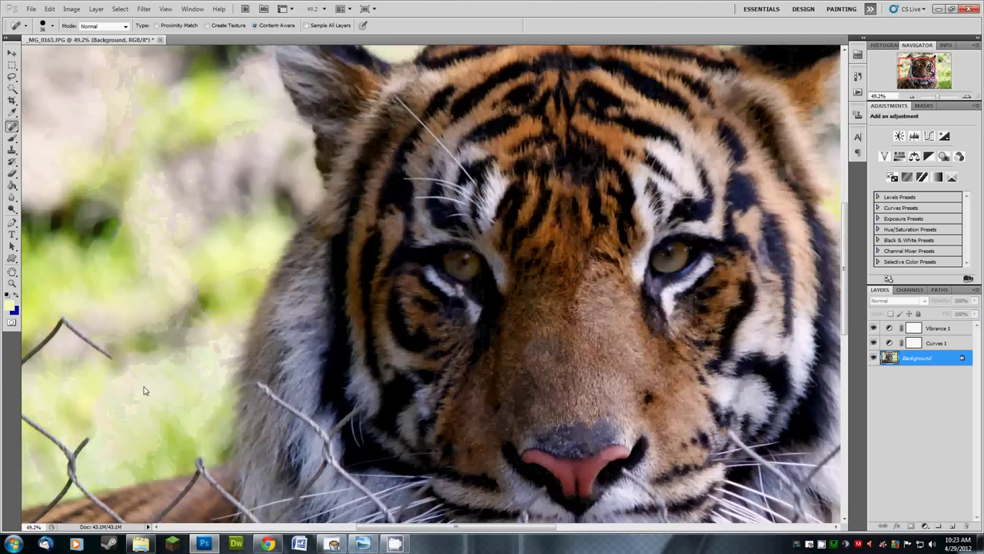
scroll(143, 391, "up", 2)
mouse_move(234, 301)
left_mouse_down()
mouse_move(136, 223)
mouse_move(123, 461)
mouse_move(196, 460)
left_mouse_up()
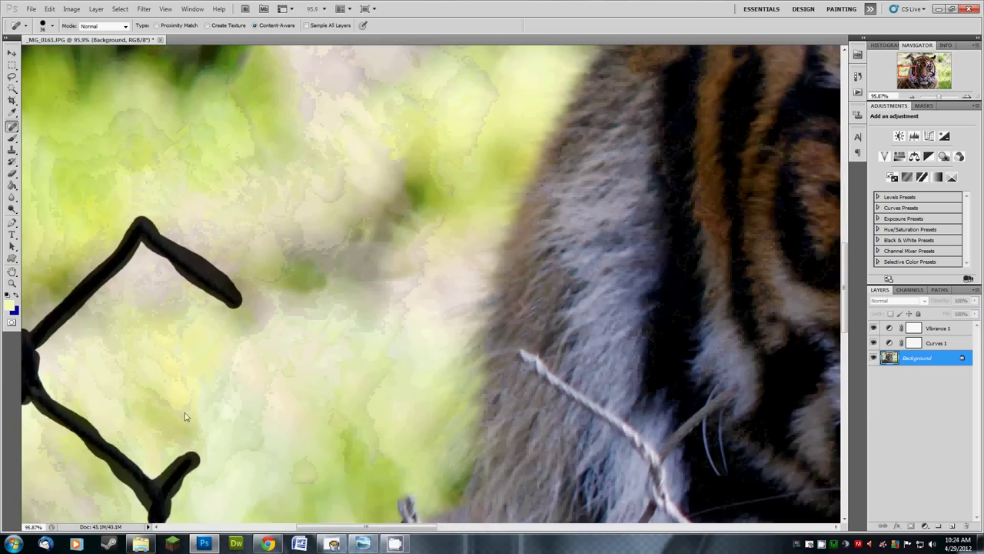
scroll(115, 349, "down", 2)
scroll(154, 299, "up", 2)
Heal two more fence wire segments in the background.
scroll(187, 253, "down", 4)
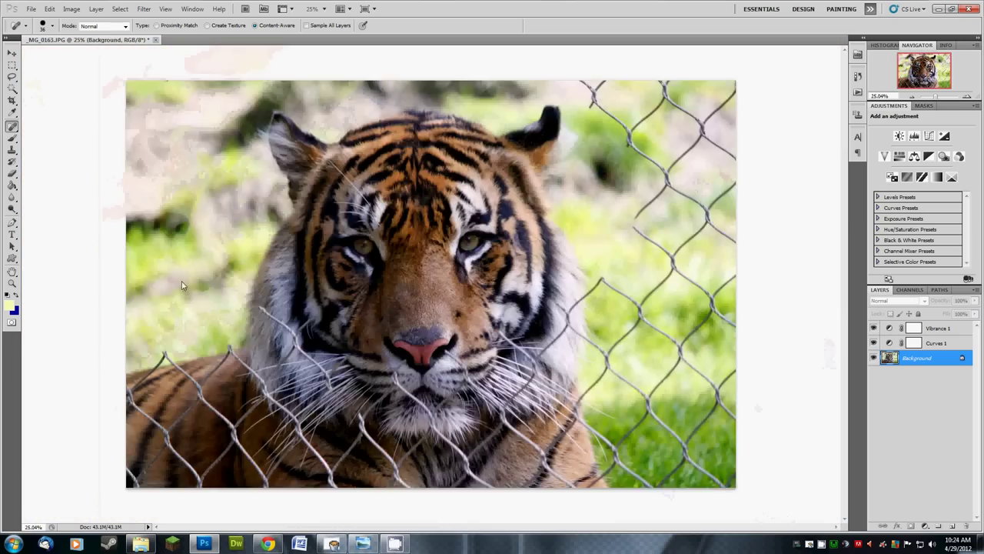
scroll(182, 286, "up", 2)
left_click_drag(390, 231, 514, 254)
mouse_move(465, 294)
left_mouse_down()
mouse_move(421, 375)
mouse_move(26, 385)
left_mouse_up()
scroll(346, 308, "up", 2)
scroll(46, 369, "down", 1)
Remove the wires crossing the tiger's lower body and shoulder fur.
mouse_move(98, 394)
left_mouse_down()
mouse_move(53, 354)
mouse_move(23, 373)
left_mouse_up()
scroll(31, 369, "down", 2)
scroll(277, 369, "up", 4)
left_click_drag(204, 384, 332, 516)
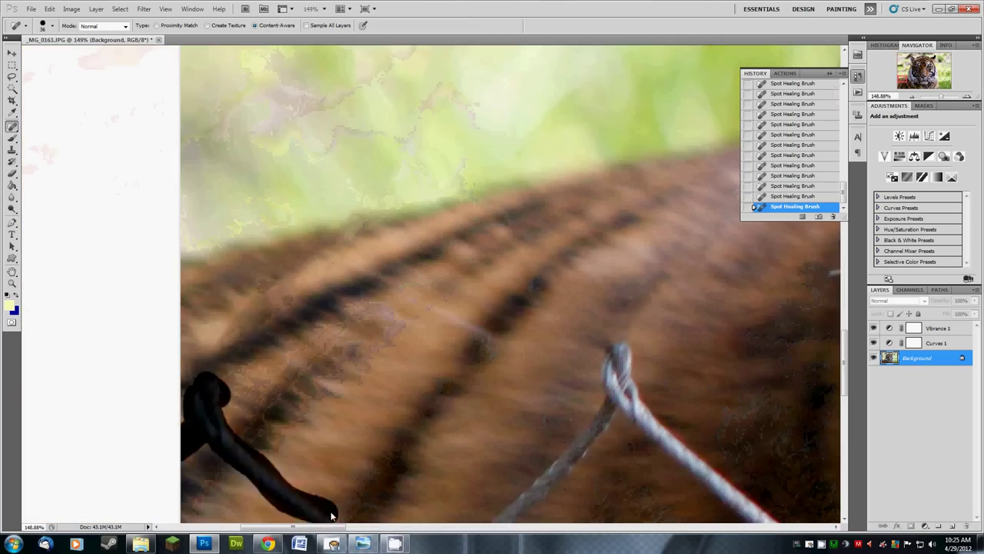
scroll(332, 515, "down", 3)
scroll(121, 479, "up", 3)
left_click_drag(147, 319, 403, 521)
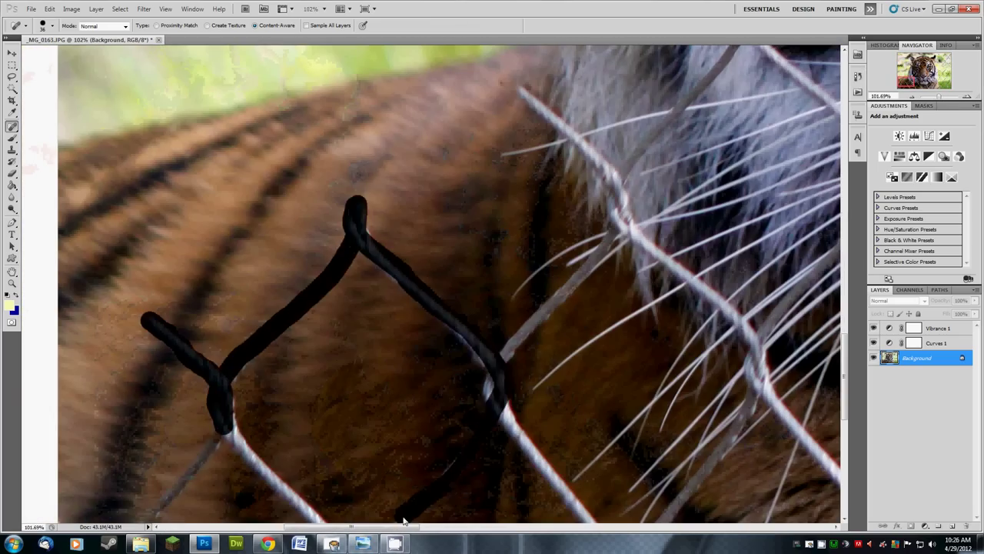
left_click_drag(242, 363, 261, 460)
Heal the wire at the bottom left.
scroll(261, 459, "down", 3)
scroll(180, 506, "up", 3)
mouse_move(74, 465)
left_mouse_down()
mouse_move(98, 522)
mouse_move(123, 466)
left_mouse_up()
scroll(221, 471, "down", 1)
scroll(275, 464, "down", 2)
scroll(677, 223, "up", 3)
Remove the fence wires in the upper-right background near the right edge.
mouse_move(461, 73)
left_mouse_down()
mouse_move(613, 228)
mouse_move(719, 84)
mouse_move(765, 150)
left_mouse_up()
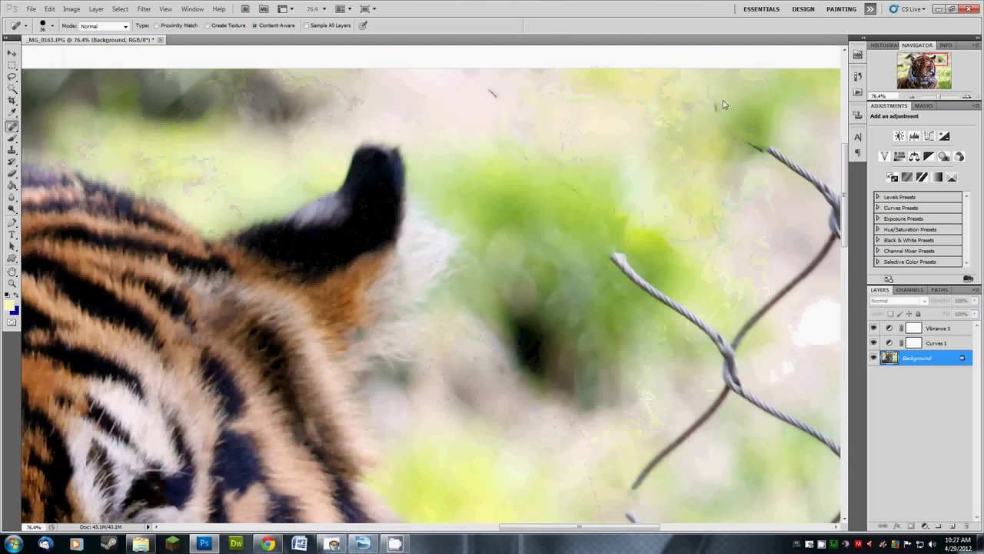
scroll(723, 104, "down", 1)
scroll(705, 174, "down", 2)
scroll(692, 169, "up", 2)
mouse_move(769, 69)
left_mouse_down()
mouse_move(610, 269)
mouse_move(504, 213)
left_mouse_up()
left_click_drag(756, 98, 777, 260)
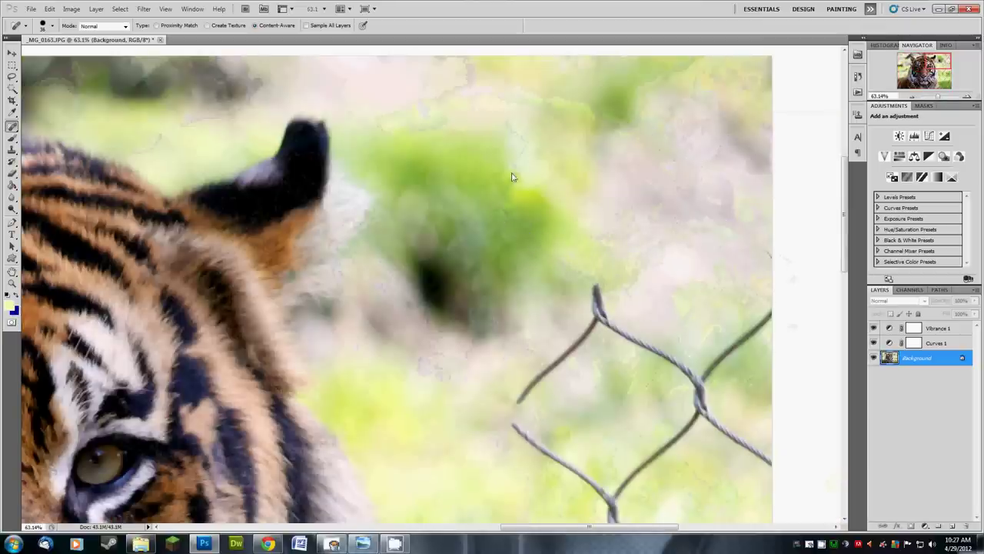
Heal the wires beside the face and the lower wires on the right.
left_click_drag(651, 348, 731, 389)
mouse_move(516, 401)
left_mouse_down()
mouse_move(742, 227)
mouse_move(661, 311)
left_mouse_up()
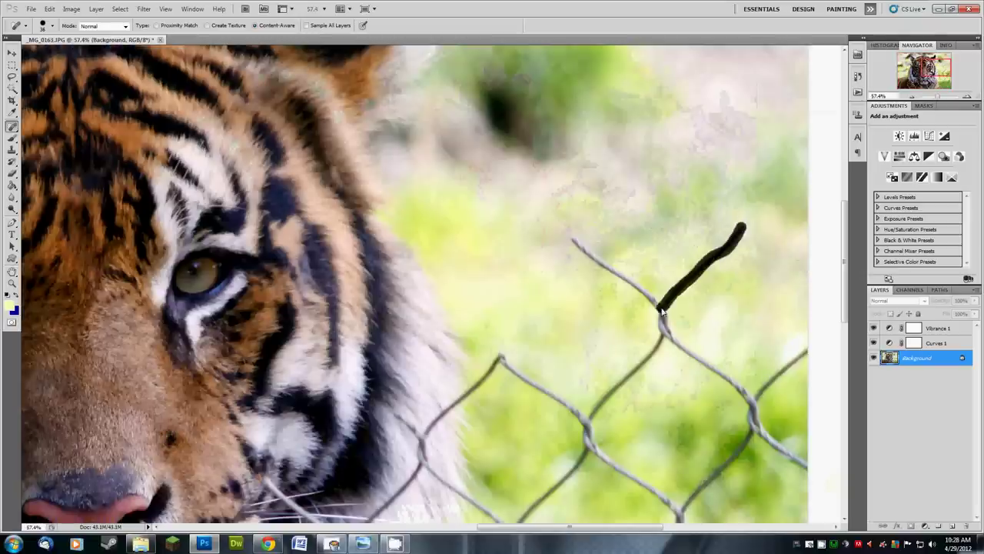
scroll(662, 311, "up", 3)
left_click_drag(685, 252, 779, 228)
left_click_drag(656, 315, 806, 465)
mouse_move(659, 351)
left_mouse_down()
mouse_move(428, 450)
mouse_move(263, 505)
left_mouse_up()
left_click_drag(539, 473, 681, 356)
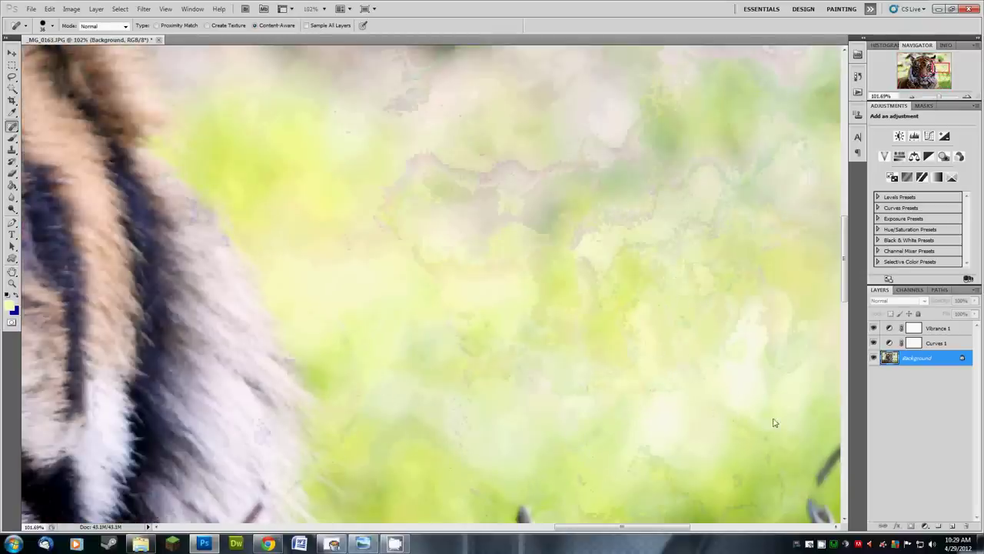
Clean up the last lower-right and diagonal wires beside the tiger's face.
scroll(774, 422, "down", 5)
scroll(675, 451, "up", 5)
mouse_move(619, 382)
left_mouse_down()
mouse_move(463, 511)
mouse_move(342, 384)
left_mouse_up()
scroll(510, 477, "down", 5)
scroll(531, 314, "up", 5)
mouse_move(563, 336)
left_mouse_down()
mouse_move(563, 361)
mouse_move(690, 494)
mouse_move(761, 388)
left_mouse_up()
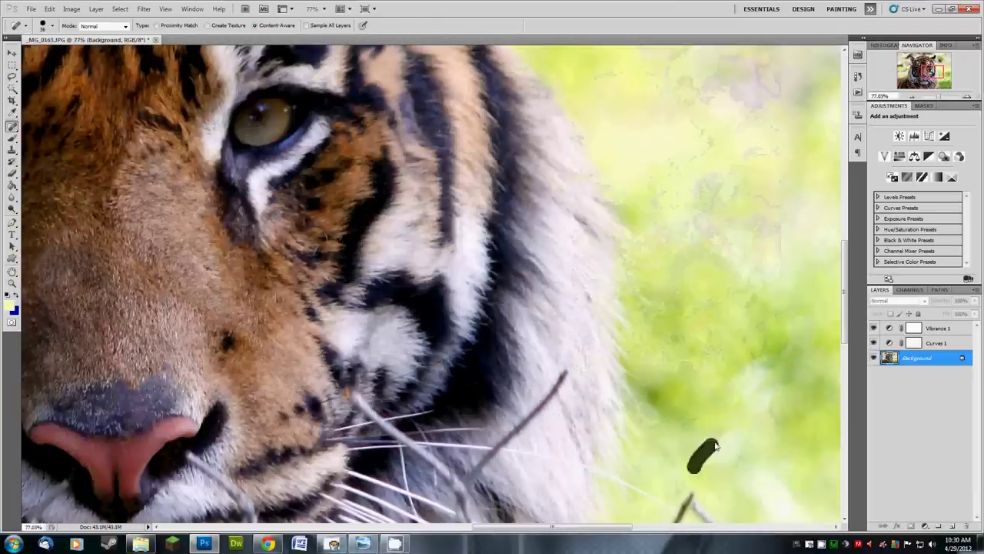
left_click_drag(566, 373, 471, 477)
scroll(562, 427, "up", 5)
Switch to the sampled-source Healing Brush at size 40 and fit the tiger in view.
key("shift+j")
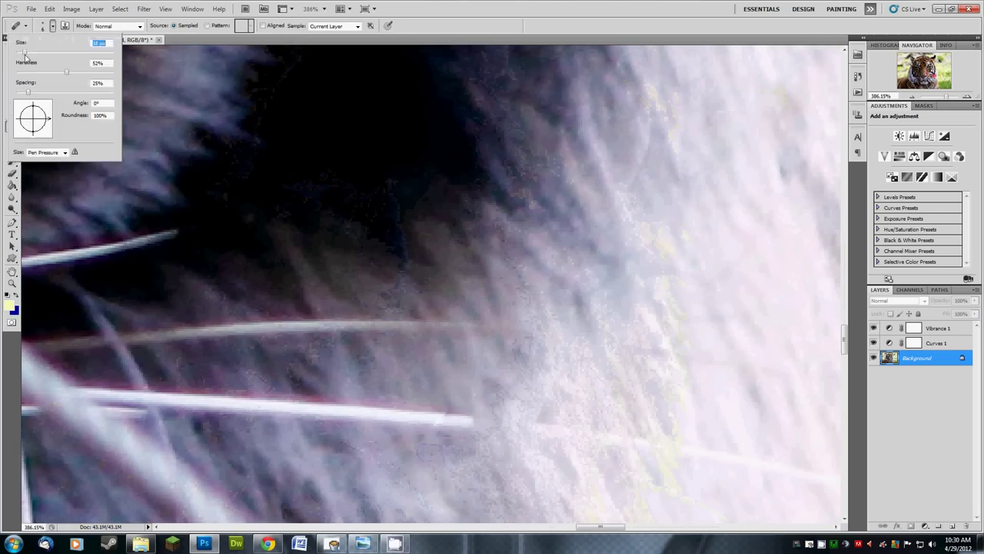
left_click(52, 25)
left_click_drag(63, 71, 54, 71)
key("Return")
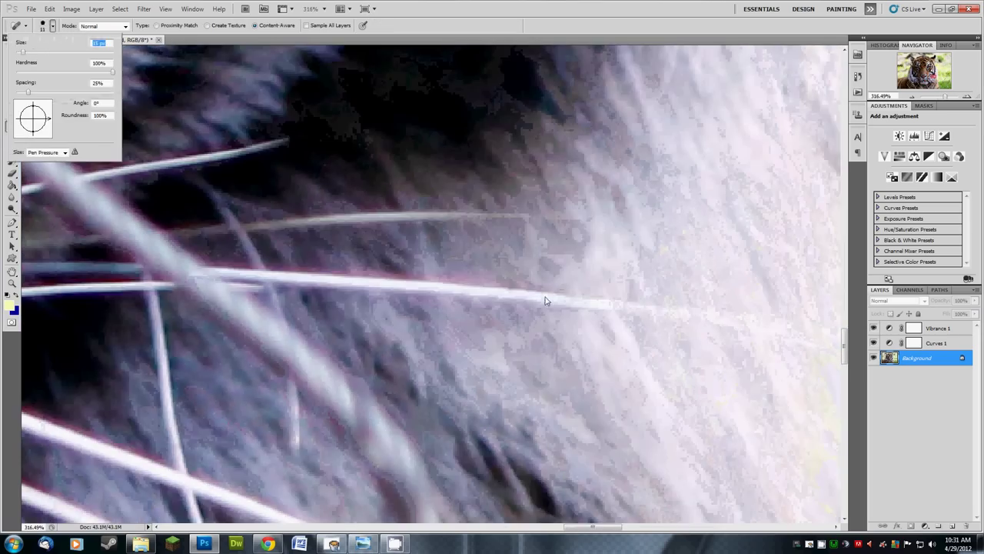
key("ctrl+0")
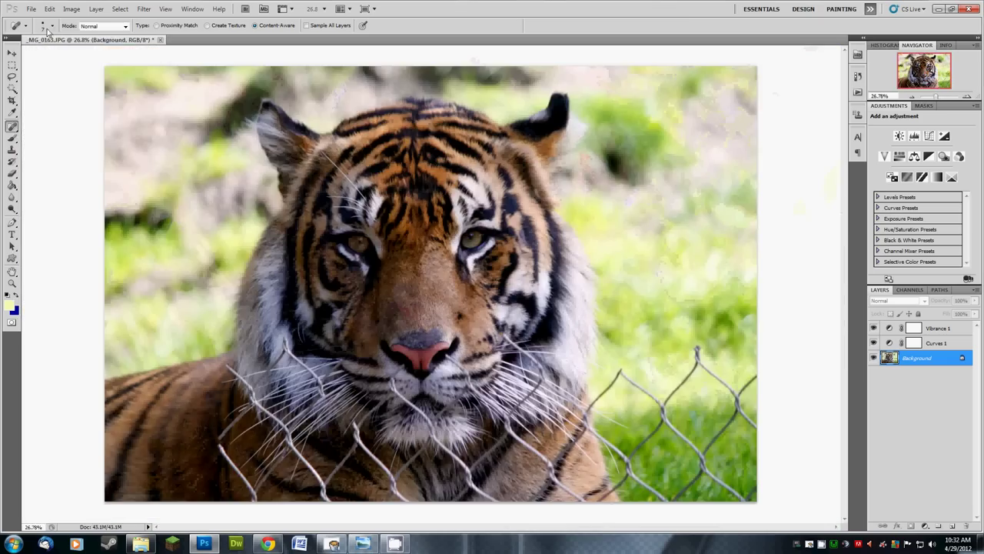
left_click(48, 26)
Heal the V-shaped wire and lower-right wires in the right background.
left_click_drag(697, 323, 550, 390)
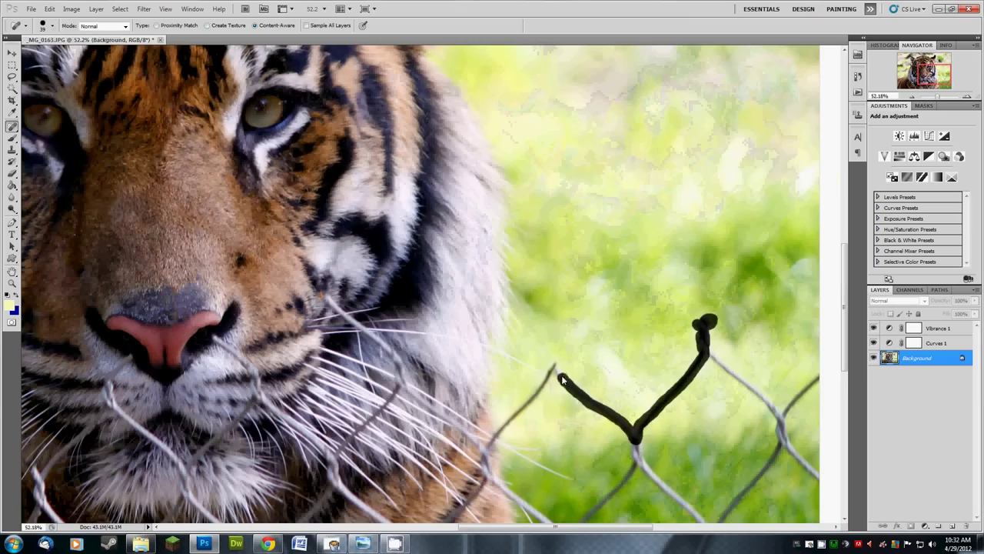
left_click_drag(753, 394, 775, 418)
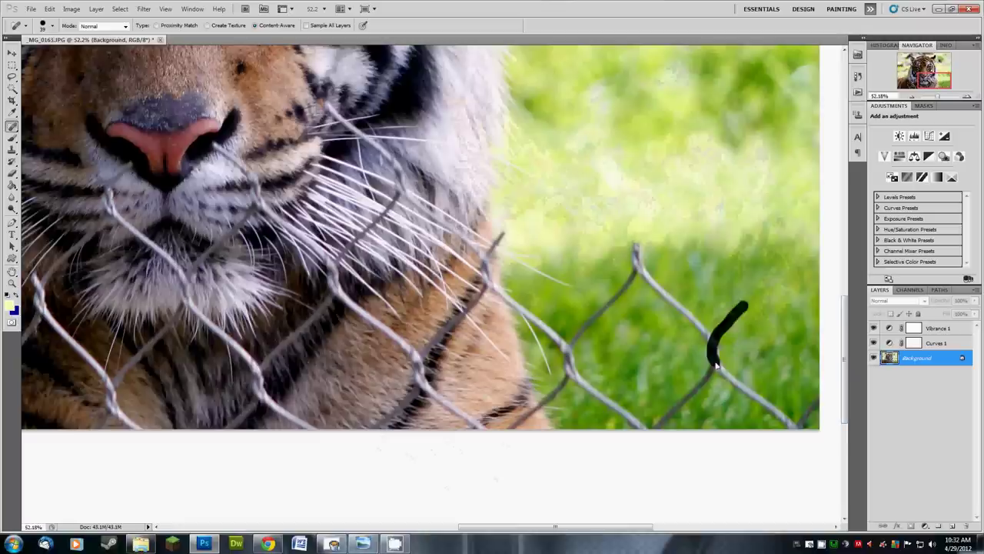
left_click_drag(804, 462, 716, 315)
left_click_drag(713, 362, 815, 412)
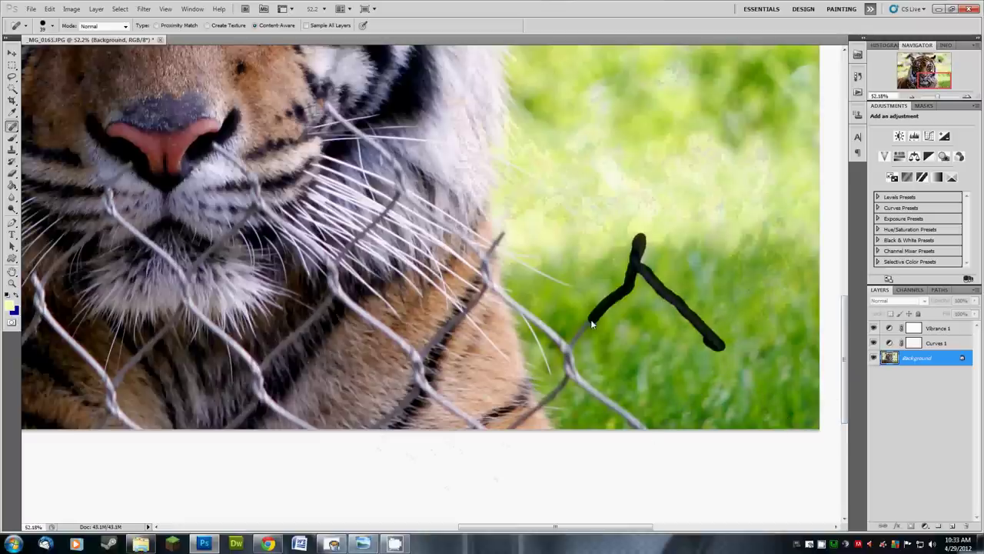
left_click_drag(629, 418, 650, 426)
left_click_drag(639, 279, 644, 287)
Remove the wires on the lower right chest and running up the chest.
scroll(714, 300, "down", 2)
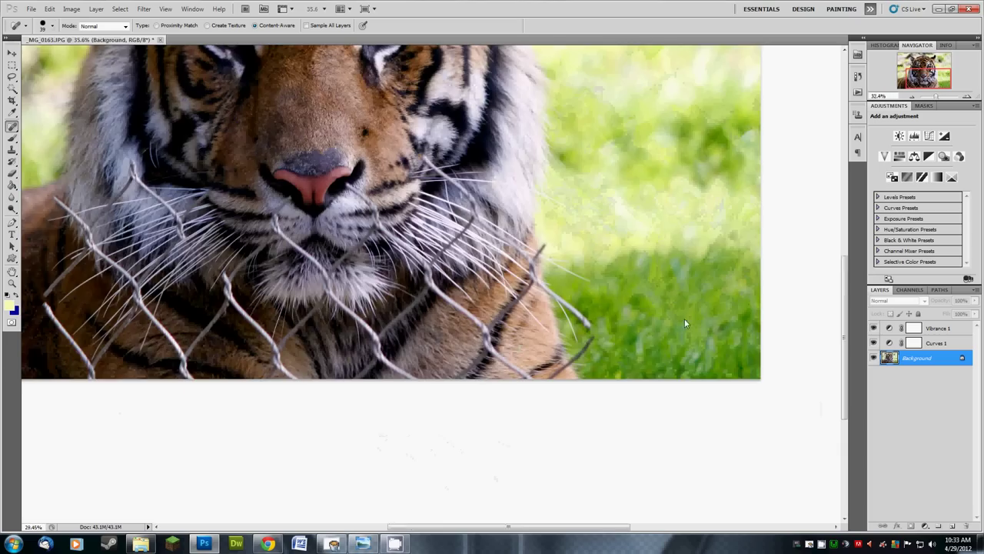
scroll(685, 323, "down", 2)
scroll(650, 426, "up", 5)
left_click_drag(531, 485, 449, 429)
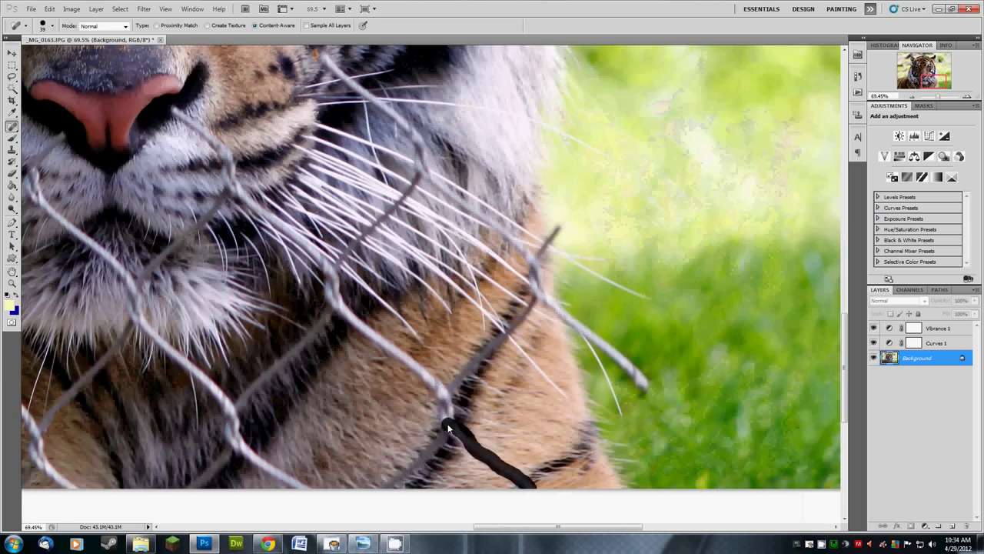
left_click_drag(310, 492, 237, 439)
left_click_drag(298, 341, 298, 346)
Heal the remaining right-chest wire and the lower-right strand in the grass.
scroll(302, 398, "down", 3)
scroll(461, 431, "up", 2)
scroll(583, 460, "up", 1)
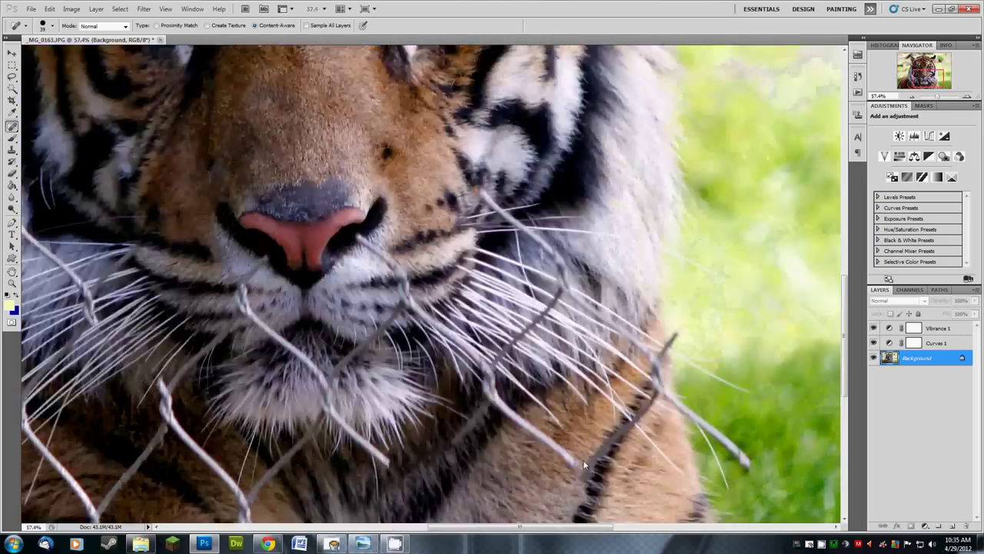
scroll(583, 460, "up", 1)
left_click_drag(456, 374, 496, 406)
mouse_move(640, 419)
left_mouse_down()
mouse_move(582, 483)
mouse_move(606, 450)
left_mouse_up()
scroll(643, 461, "up", 1)
Heal the fence wire on the tiger's left shoulder and the strands below the chin.
scroll(523, 408, "down", 3)
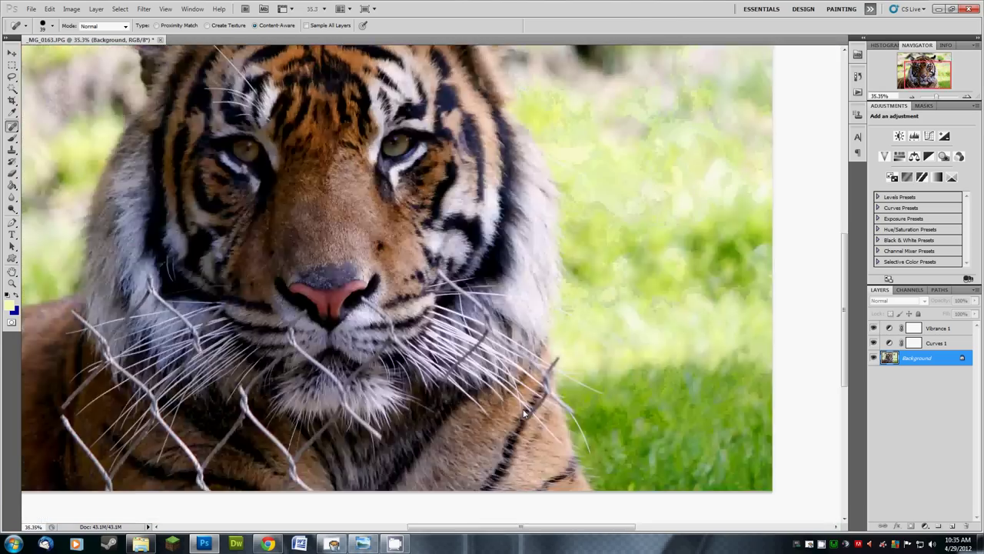
scroll(523, 409, "up", 1)
scroll(214, 504, "down", 2)
scroll(214, 504, "up", 5)
left_click_drag(265, 458, 281, 484)
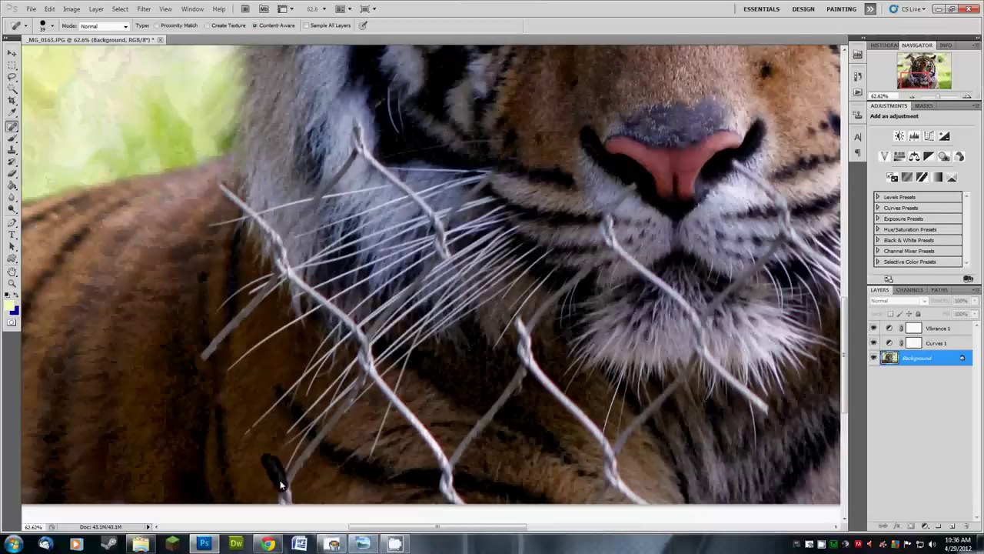
left_click_drag(323, 452, 305, 460)
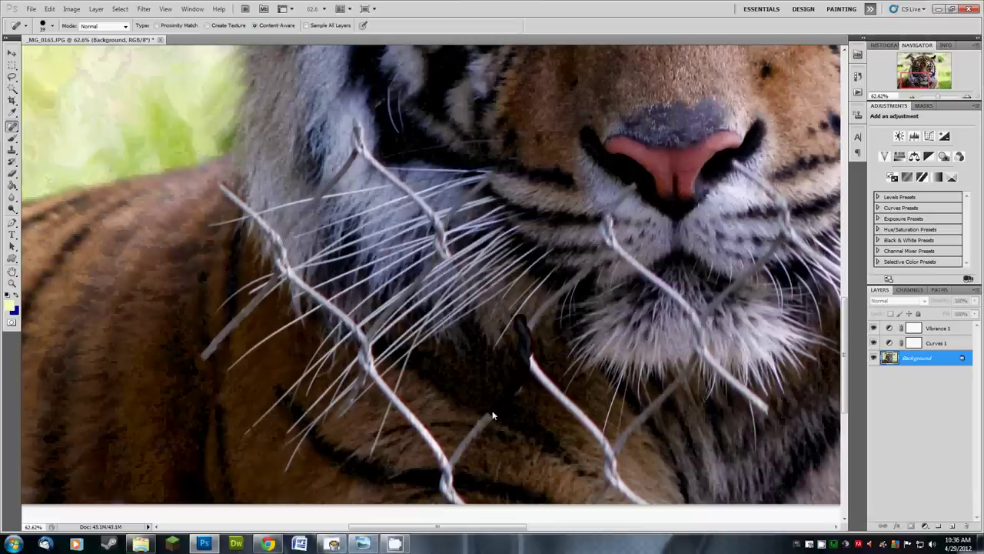
left_click_drag(393, 396, 394, 398)
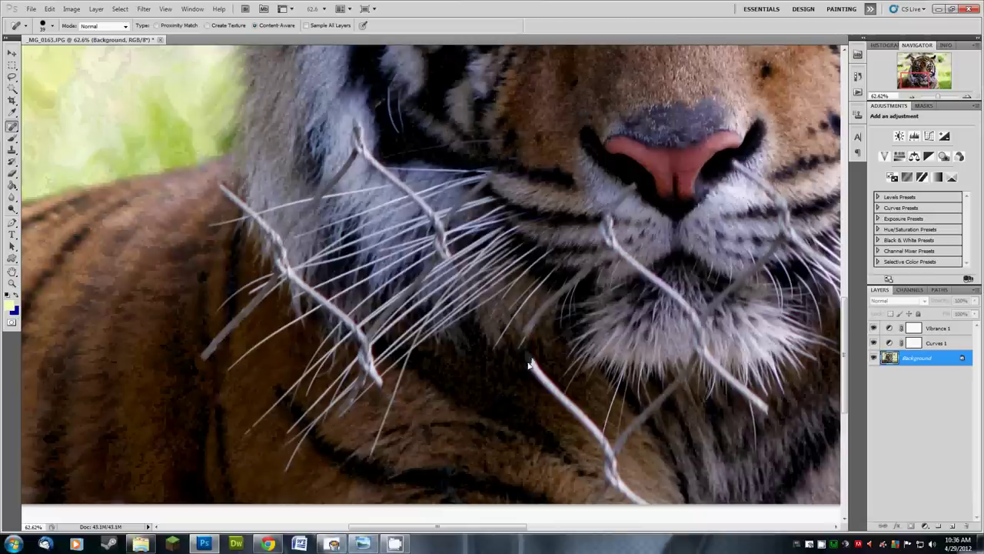
left_click_drag(632, 498, 627, 443)
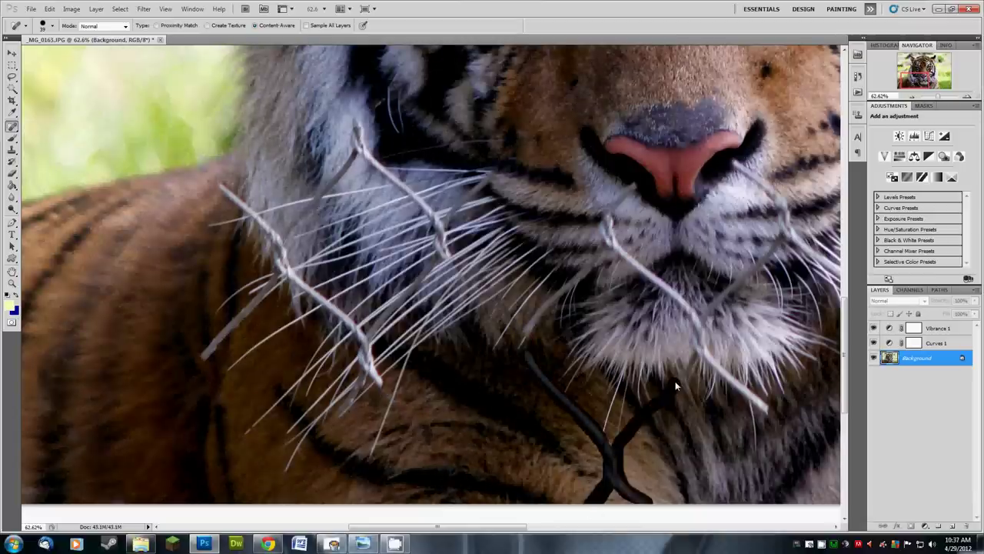
Remove the wires crossing the chin, near the nose and among the chin whiskers.
scroll(626, 443, "down", 5)
scroll(662, 391, "up", 7)
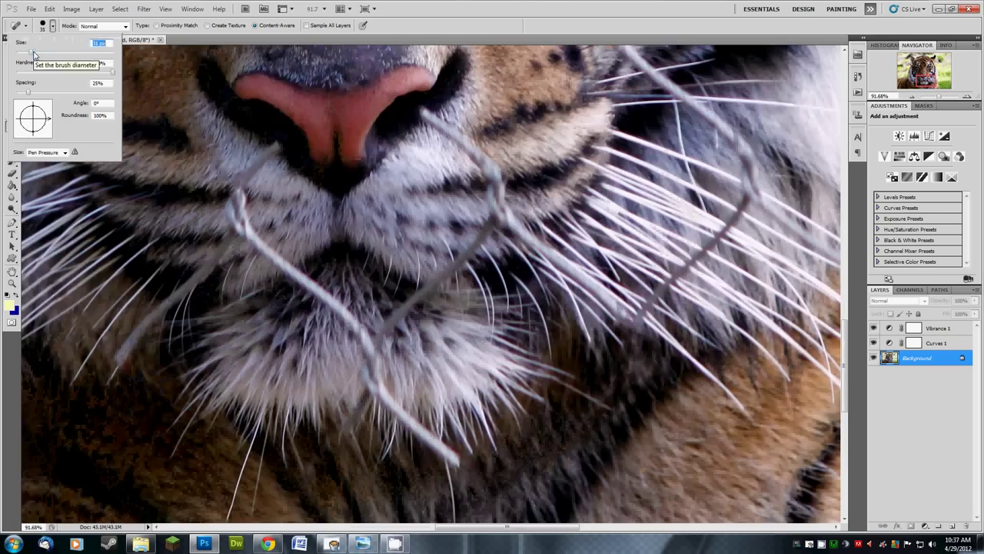
scroll(423, 447, "up", 3)
left_click_drag(440, 452, 333, 351)
scroll(369, 444, "down", 3)
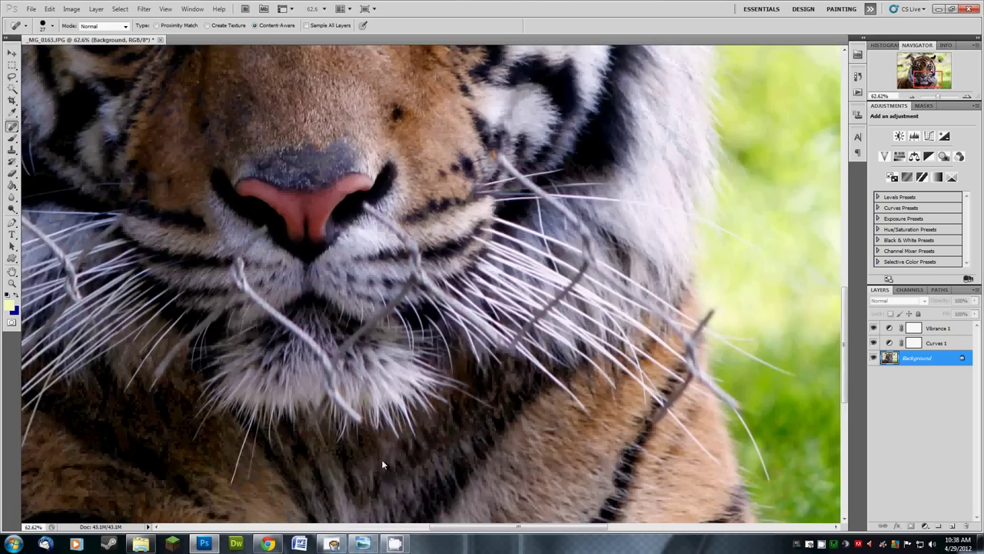
scroll(382, 459, "up", 2)
left_click_drag(385, 203, 469, 307)
left_click_drag(423, 398, 312, 498)
scroll(369, 431, "up", 2)
left_click_drag(374, 428, 349, 459)
Heal the wires beside the cheek whiskers and the V-shaped wire on the cheek.
scroll(540, 331, "up", 2)
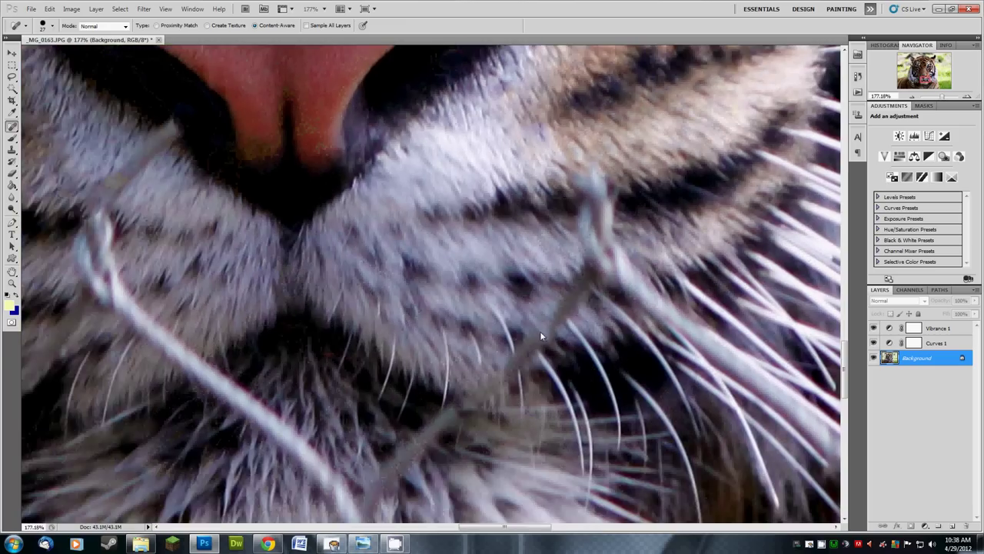
left_click_drag(583, 216, 633, 281)
scroll(632, 281, "down", 5)
scroll(506, 289, "up", 4)
left_click_drag(530, 214, 592, 265)
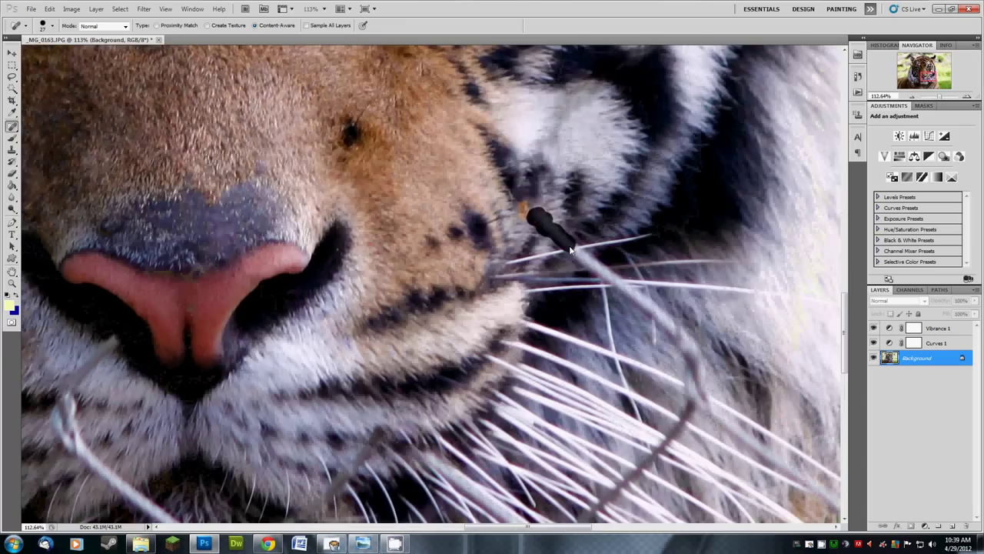
scroll(507, 223, "down", 2)
scroll(430, 254, "down", 1)
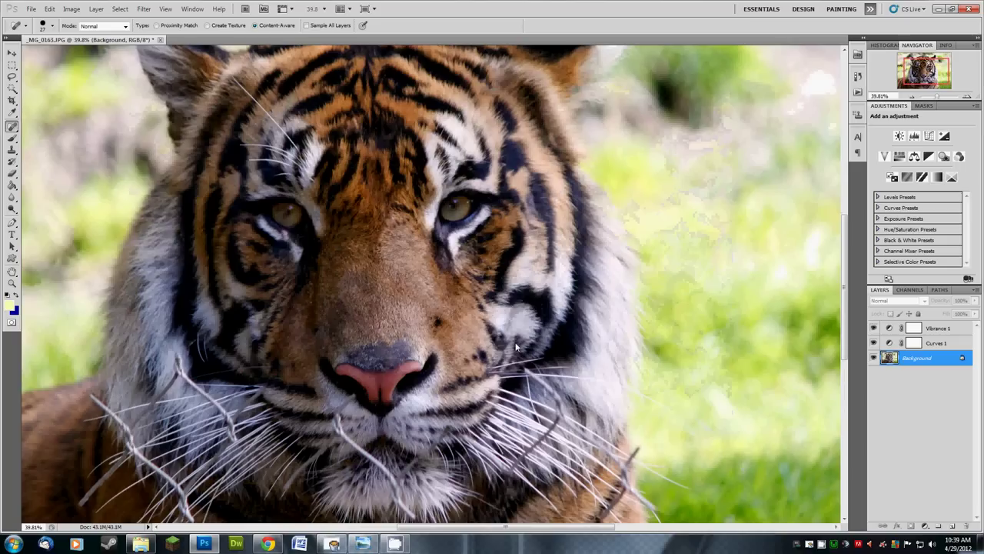
scroll(351, 276, "down", 1)
scroll(354, 308, "down", 1)
scroll(357, 342, "up", 4)
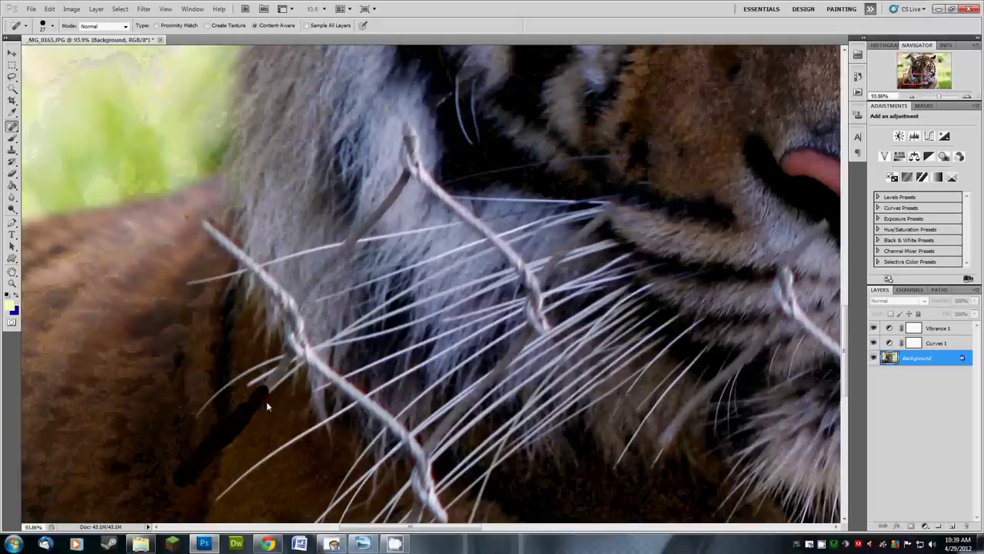
left_click_drag(268, 285, 352, 245)
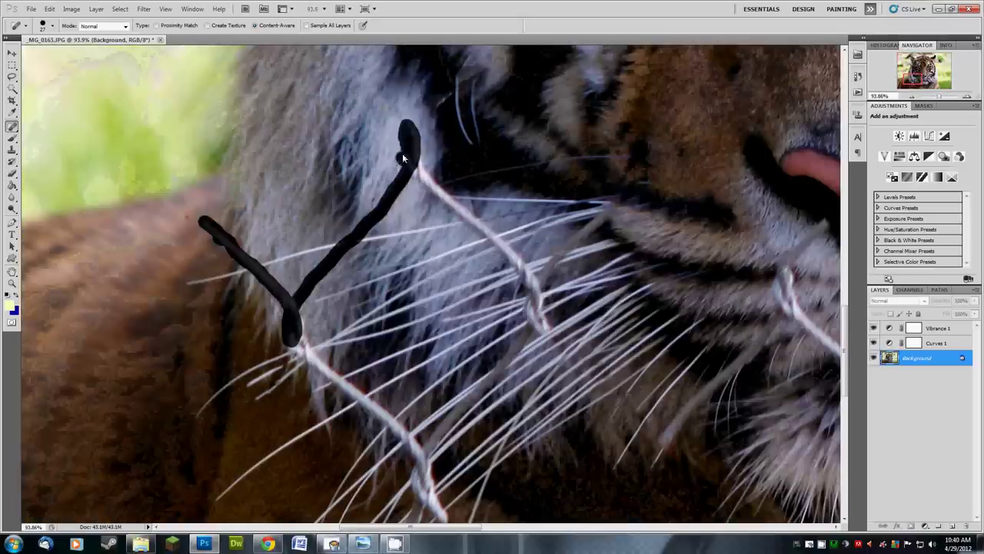
left_click_drag(193, 217, 225, 236)
left_click(283, 300)
Clean up the remaining wire strands near the whiskers and below the chin.
scroll(171, 168, "down", 3)
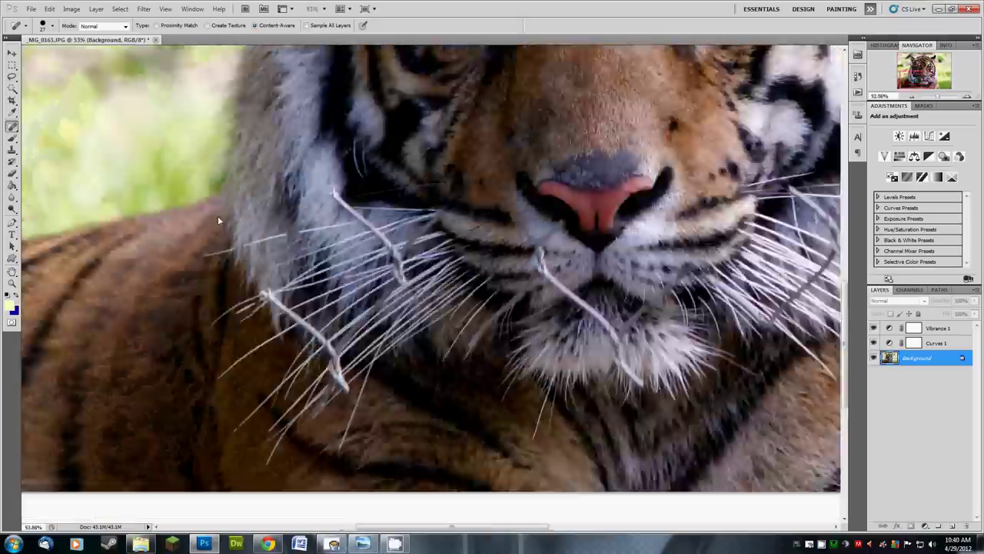
scroll(586, 263, "up", 2)
mouse_move(526, 364)
left_mouse_down()
mouse_move(473, 419)
mouse_move(457, 457)
left_mouse_up()
scroll(377, 356, "up", 1)
scroll(462, 446, "down", 3)
scroll(506, 409, "up", 3)
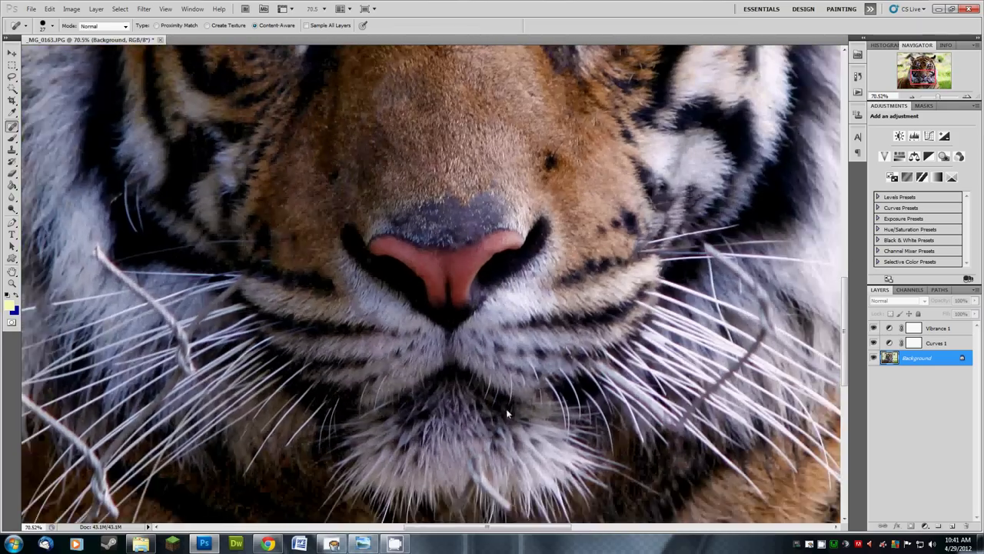
scroll(497, 429, "down", 1)
scroll(497, 428, "up", 2)
left_click_drag(465, 371, 488, 421)
scroll(479, 411, "down", 2)
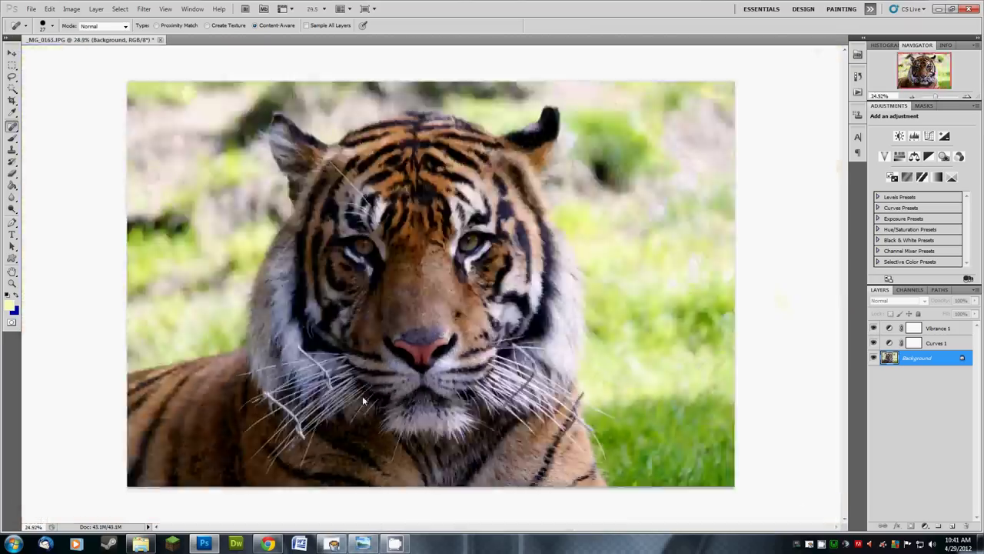
scroll(363, 395, "down", 1)
scroll(530, 377, "up", 8)
left_click_drag(465, 269, 496, 298)
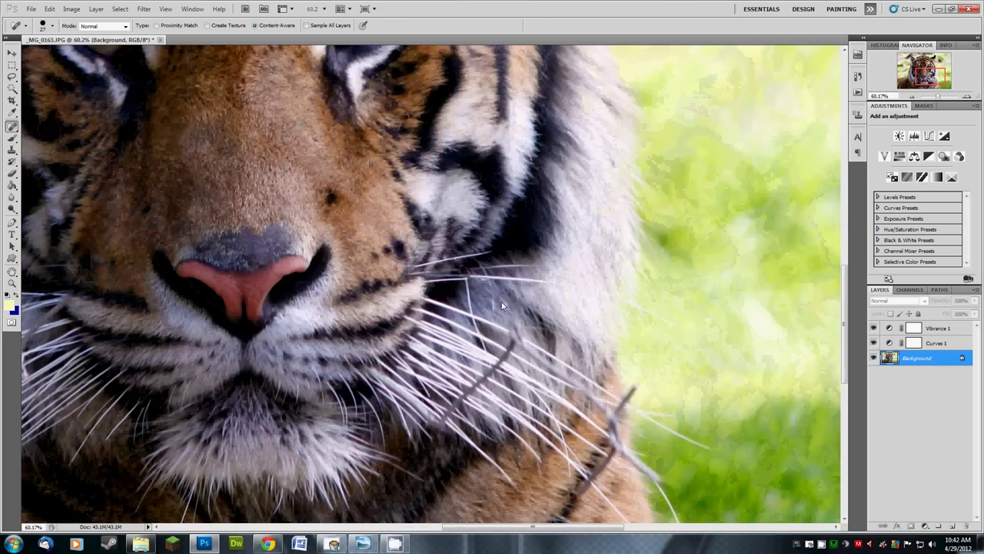
scroll(502, 305, "up", 5)
left_click_drag(394, 454, 450, 396)
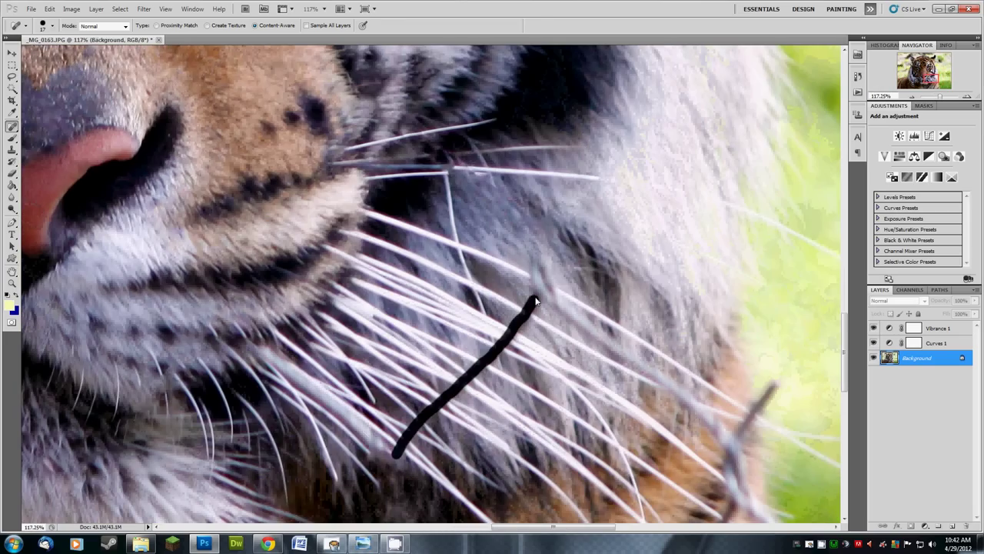
left_click_drag(587, 327, 588, 328)
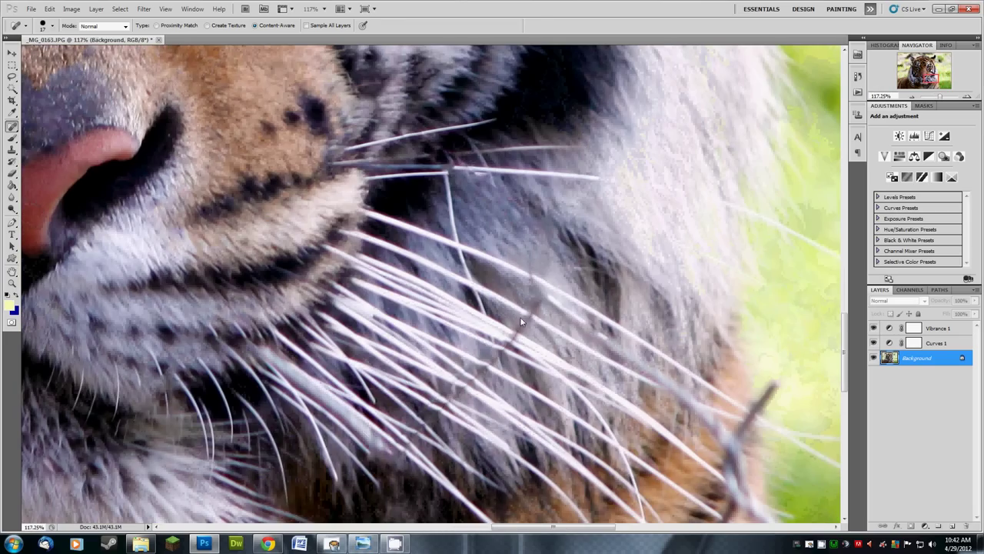
scroll(666, 373, "up", 3)
left_click_drag(556, 269, 731, 396)
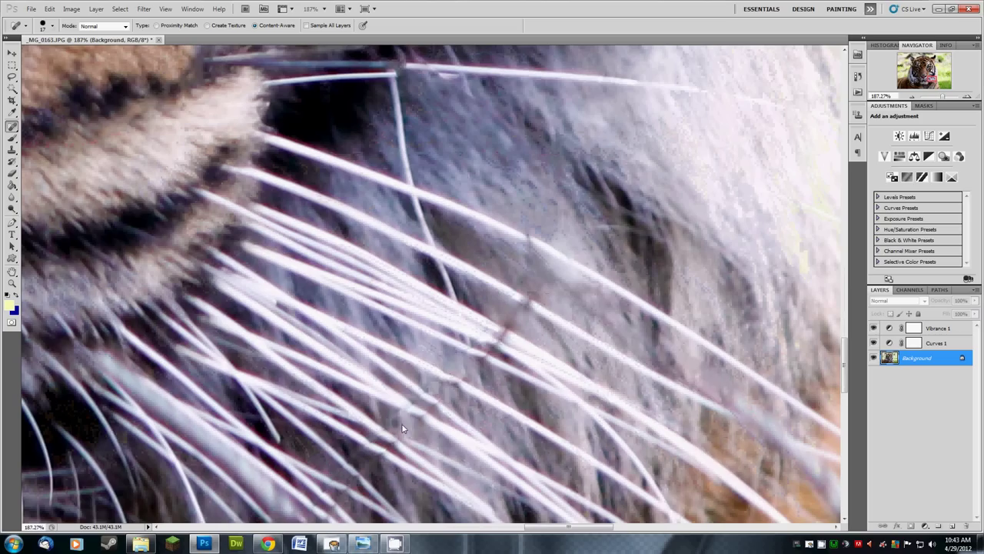
scroll(402, 429, "down", 5)
scroll(316, 421, "up", 6)
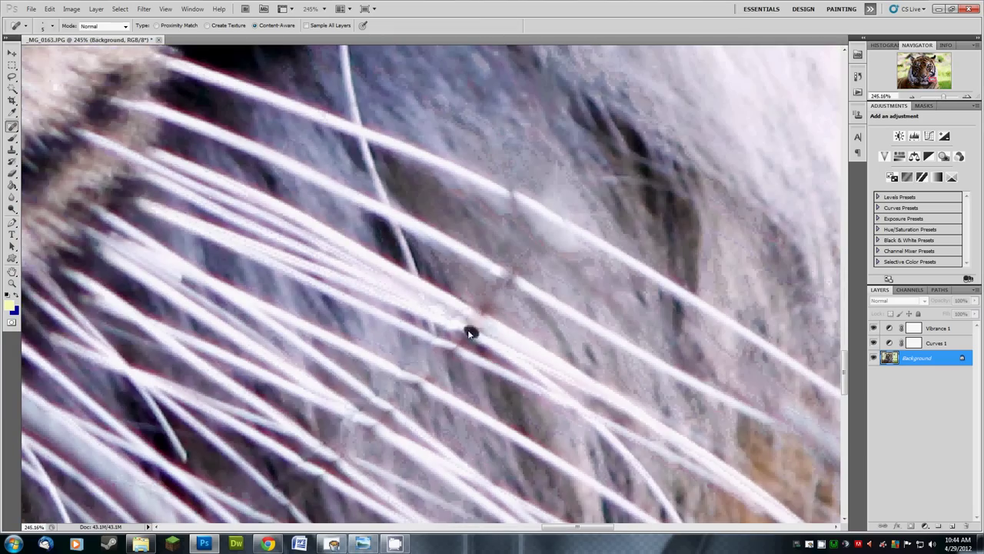
scroll(300, 496, "up", 2)
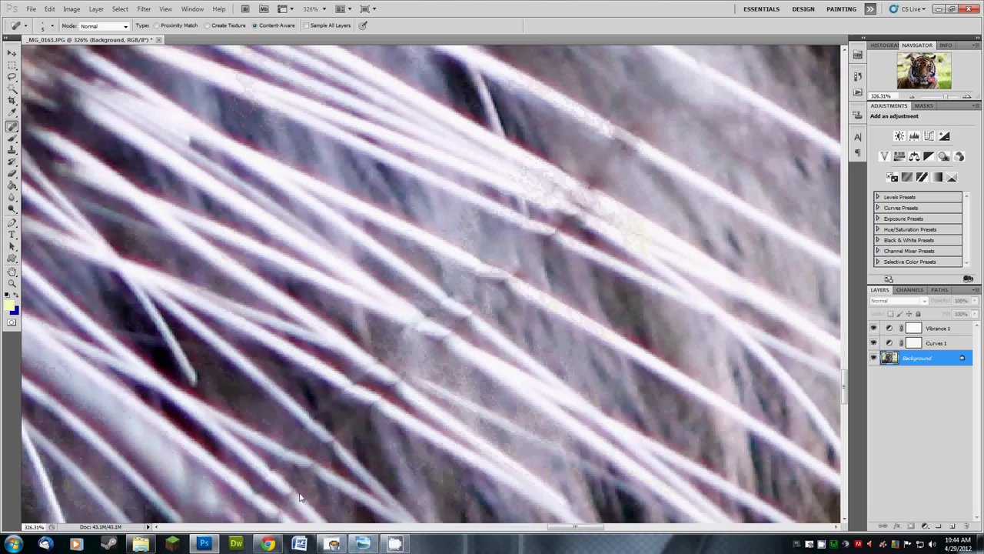
scroll(452, 330, "down", 4)
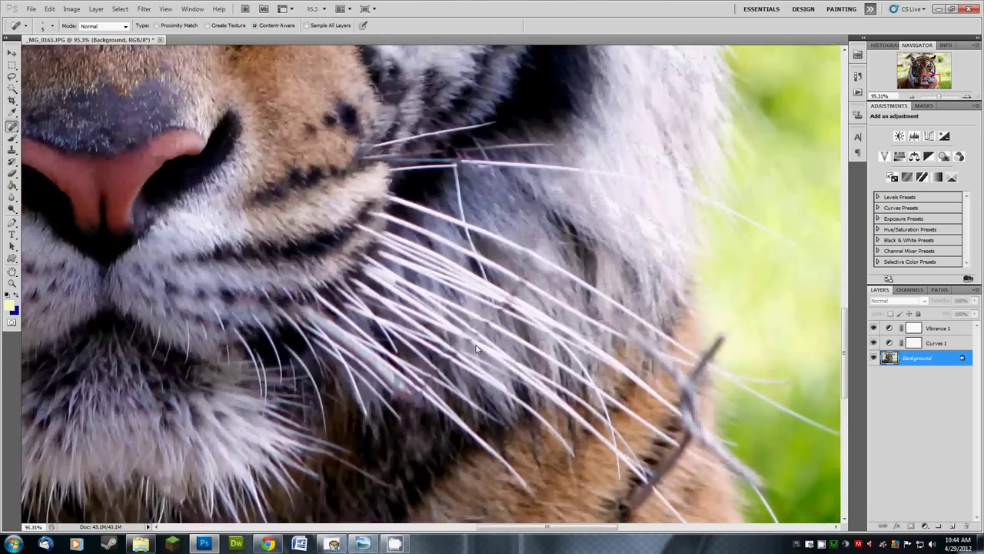
scroll(412, 358, "up", 5)
scroll(429, 401, "down", 4)
Dismiss the brush picker and zoom in to pixel level on the dark specks among the whiskers.
scroll(371, 450, "up", 4)
scroll(406, 378, "up", 4)
scroll(461, 329, "down", 5)
key("Escape")
scroll(431, 254, "up", 5)
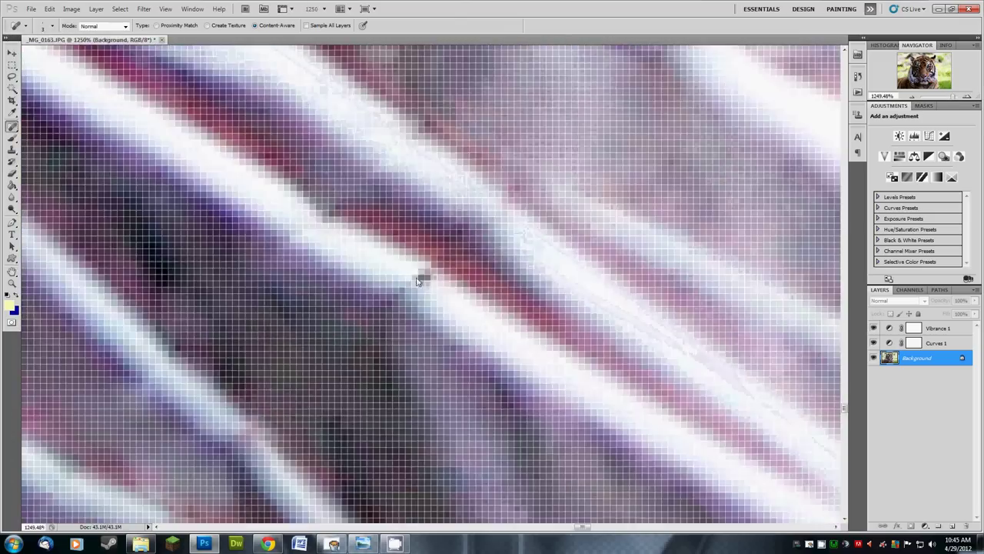
scroll(407, 223, "up", 1)
scroll(407, 223, "up", 1)
scroll(479, 241, "up", 1)
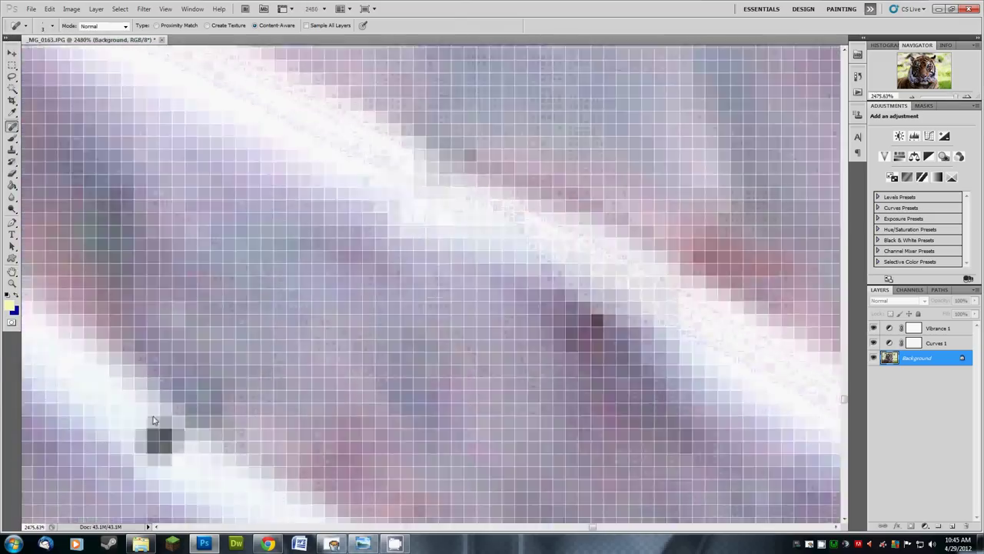
scroll(308, 346, "down", 5)
scroll(429, 476, "up", 5)
scroll(429, 481, "down", 4)
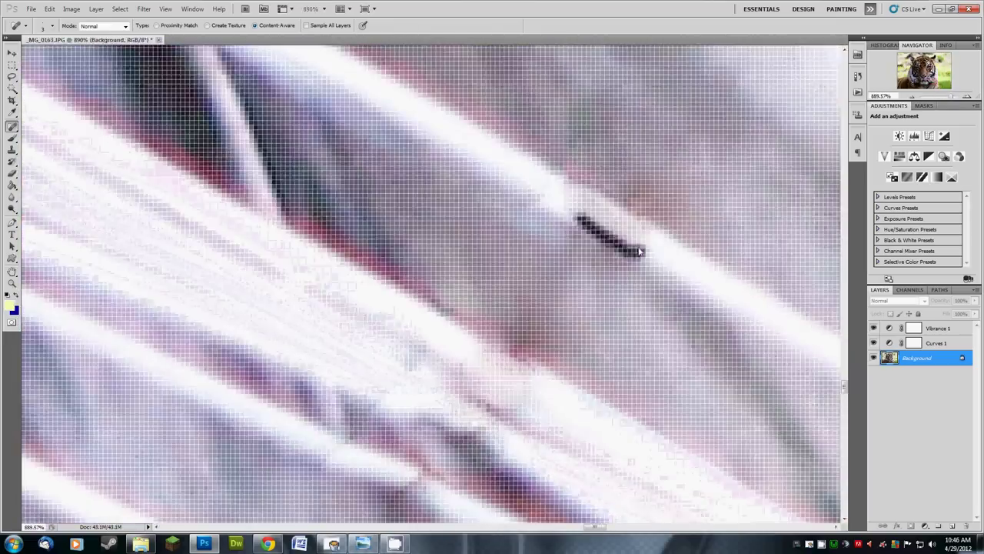
scroll(611, 220, "down", 4)
scroll(507, 232, "up", 1)
scroll(508, 233, "up", 6)
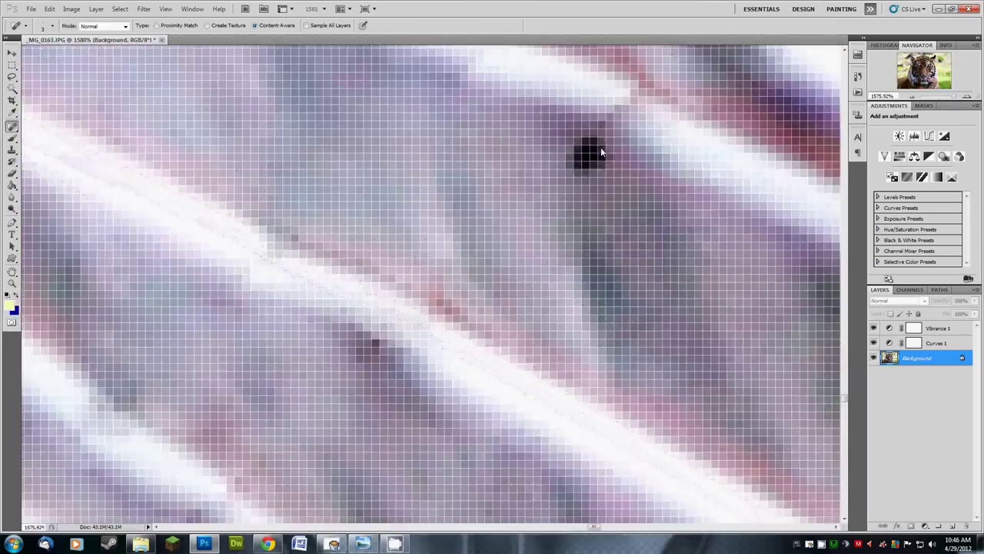
scroll(354, 372, "down", 1)
scroll(215, 473, "down", 3)
scroll(308, 431, "down", 3)
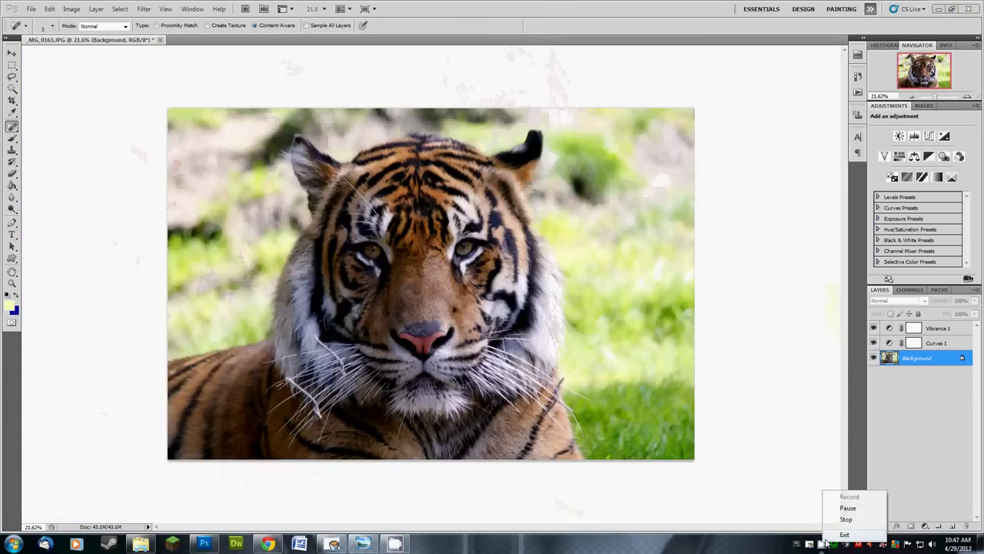
scroll(380, 415, "up", 1)
scroll(554, 335, "up", 3)
Heal away the forked wire crossing the right cheek fur.
scroll(518, 323, "down", 3)
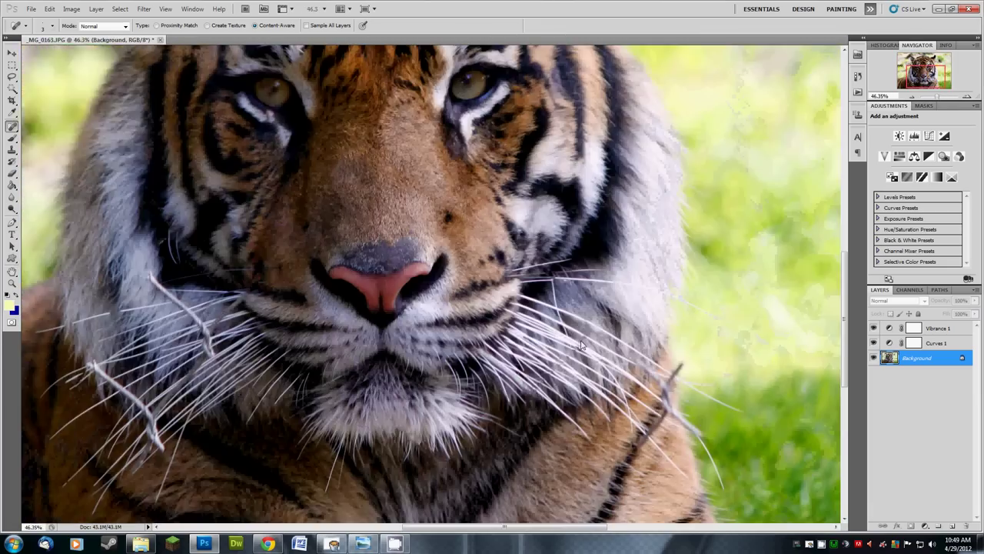
scroll(417, 378, "up", 4)
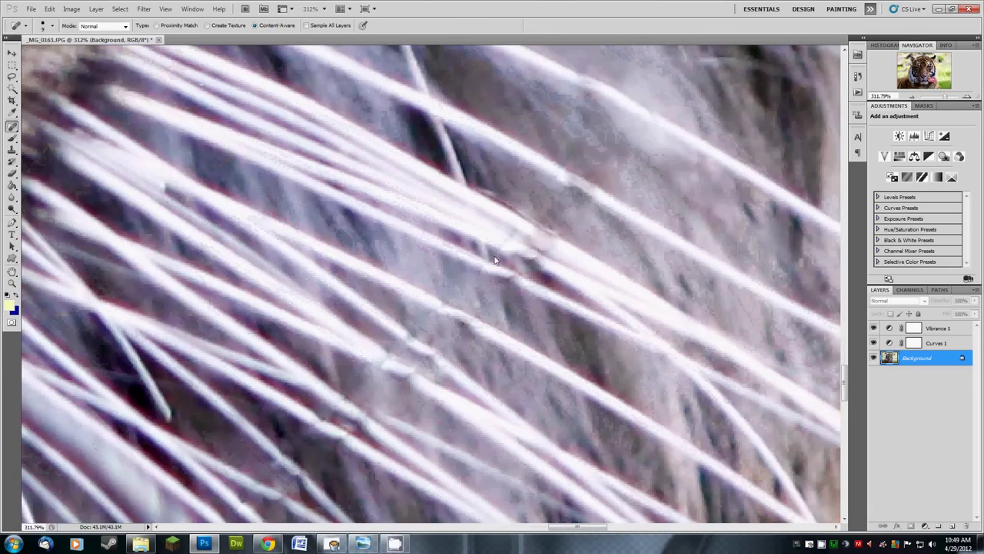
scroll(542, 238, "down", 1)
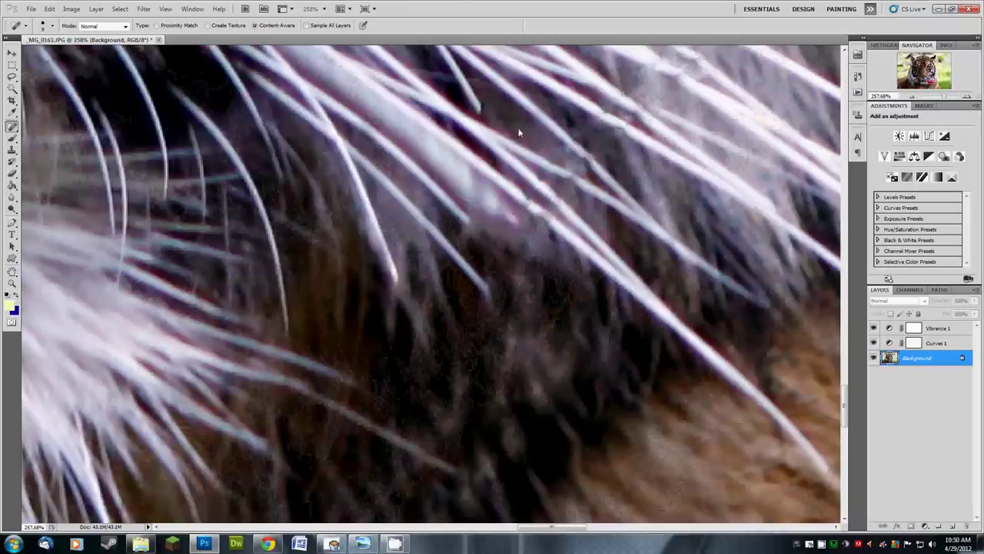
scroll(468, 197, "down", 3)
scroll(673, 245, "up", 2)
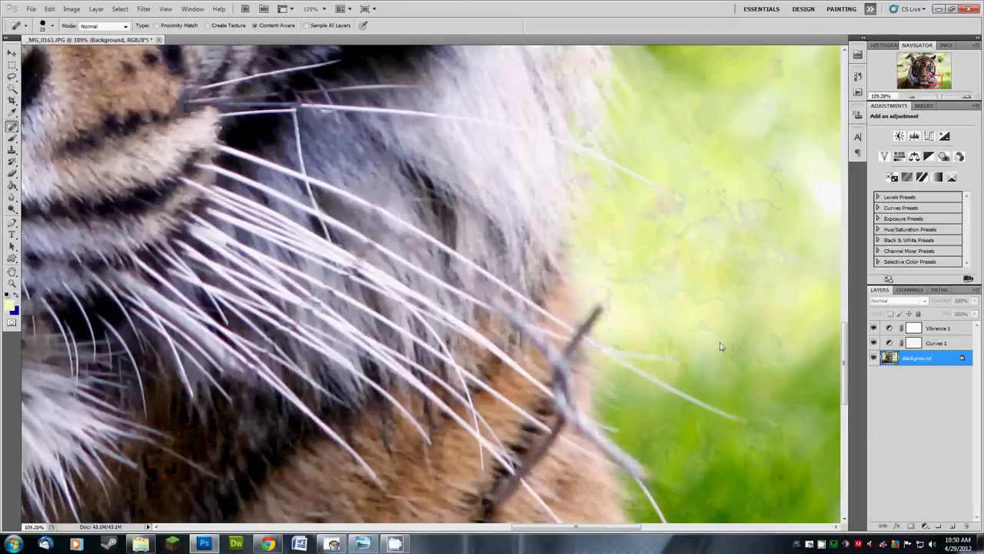
left_click_drag(599, 310, 506, 317)
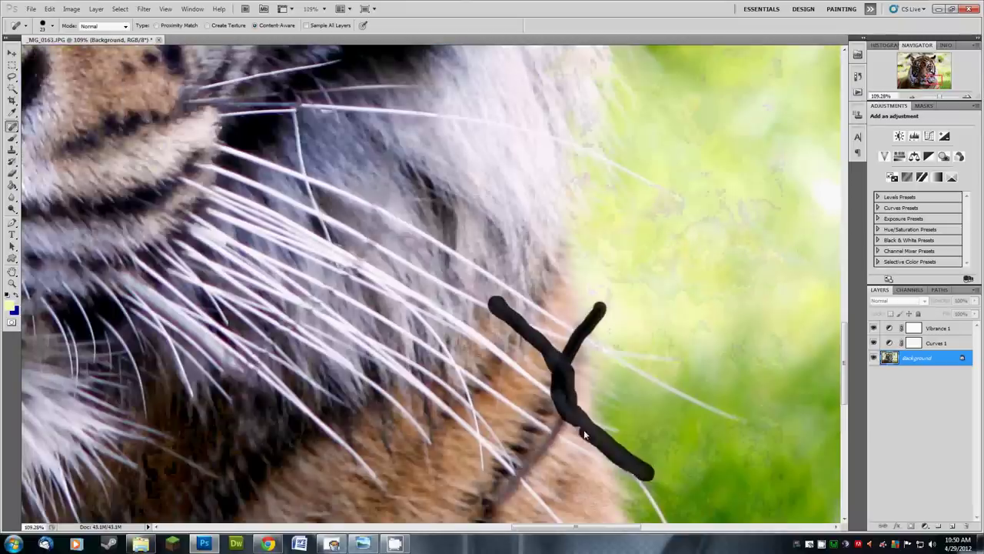
left_click_drag(588, 331, 604, 332)
Remove a short leftover wire piece and the dark wire running down the fur.
scroll(539, 361, "down", 3)
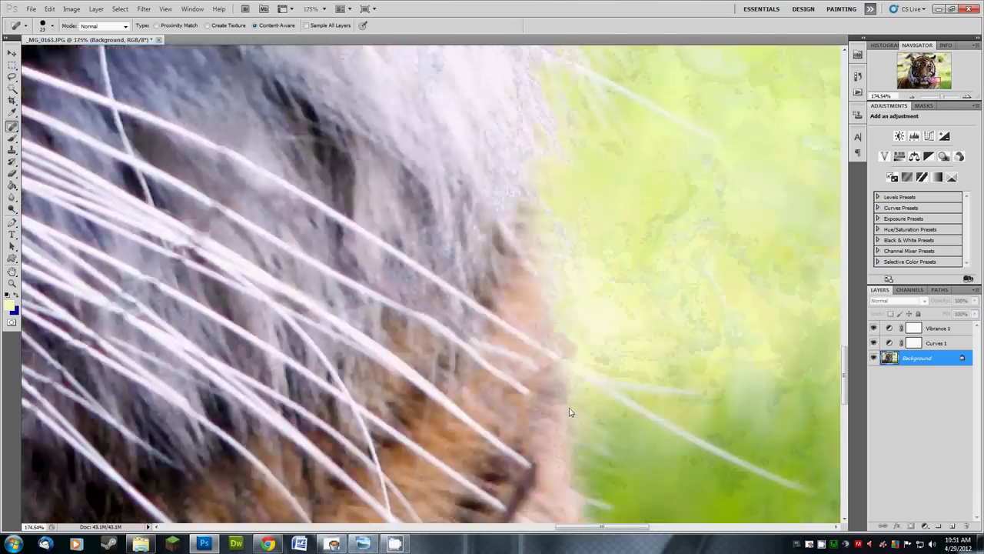
scroll(592, 454, "up", 4)
left_click_drag(583, 473, 611, 439)
left_click_drag(729, 281, 613, 438)
left_click_drag(661, 342, 671, 384)
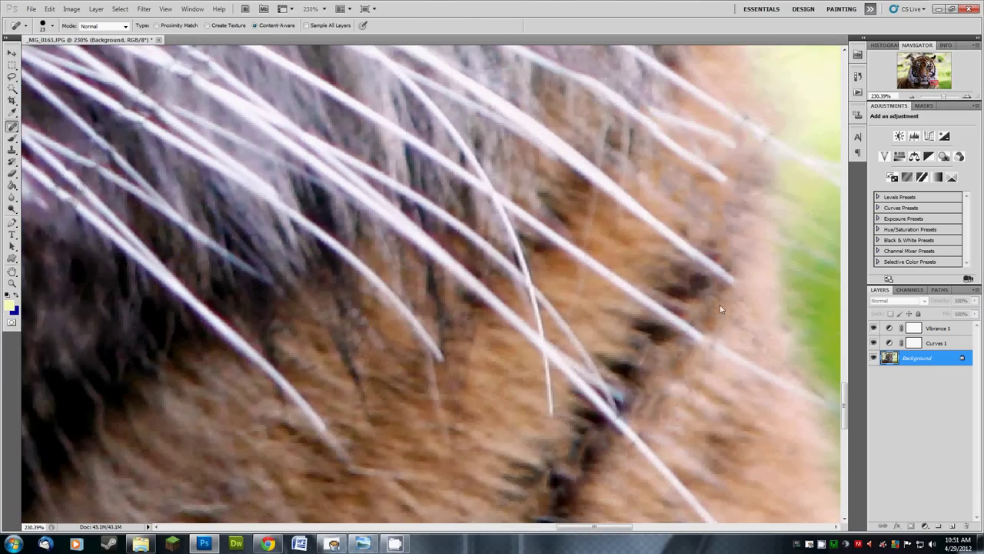
Heal the wire piece lying in the grass on the right.
scroll(720, 306, "down", 5)
scroll(738, 246, "up", 5)
scroll(738, 246, "down", 6)
scroll(731, 293, "up", 3)
left_click_drag(730, 294, 777, 381)
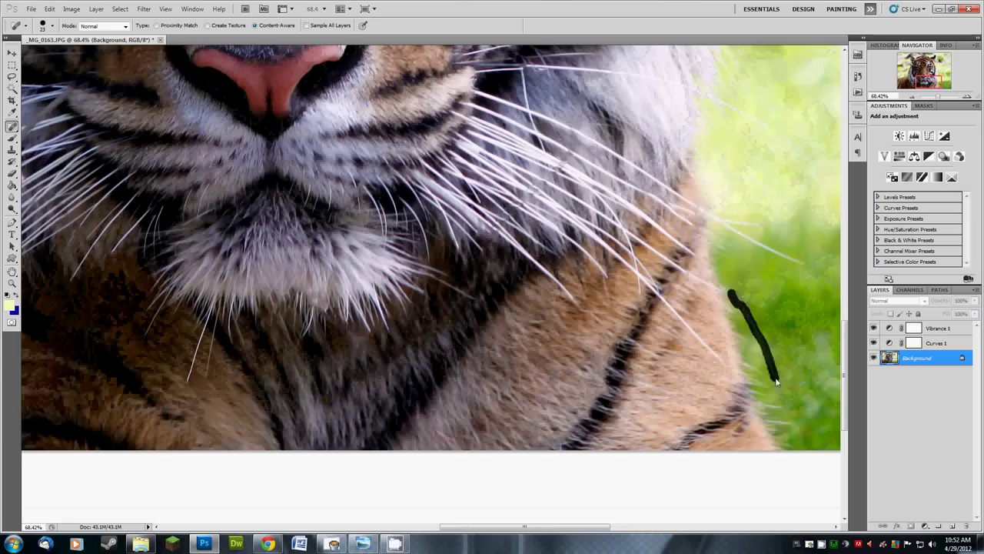
scroll(597, 343, "down", 3)
scroll(289, 395, "up", 4)
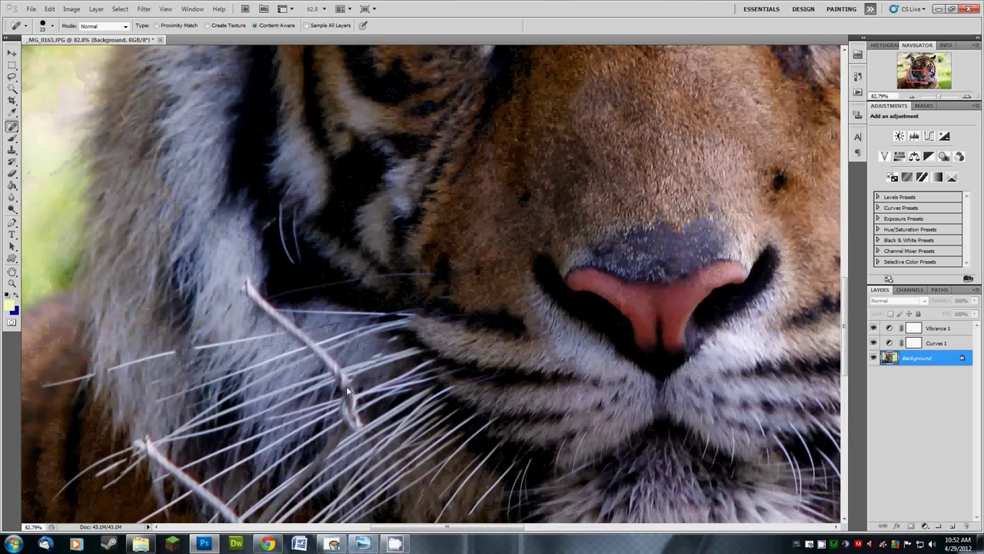
Heal the wire fragments along, below and left of the left-side whiskers.
scroll(285, 320, "down", 4)
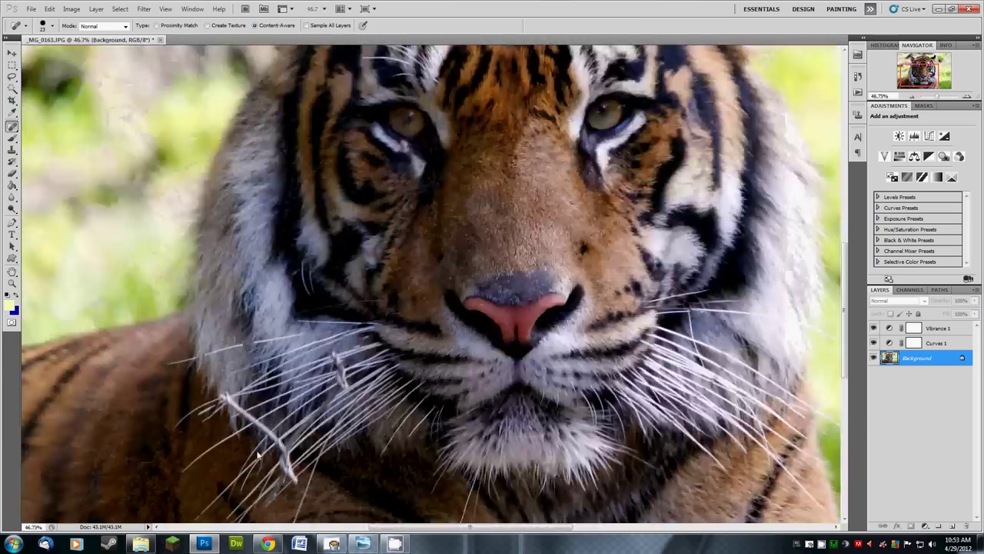
scroll(128, 336, "up", 4)
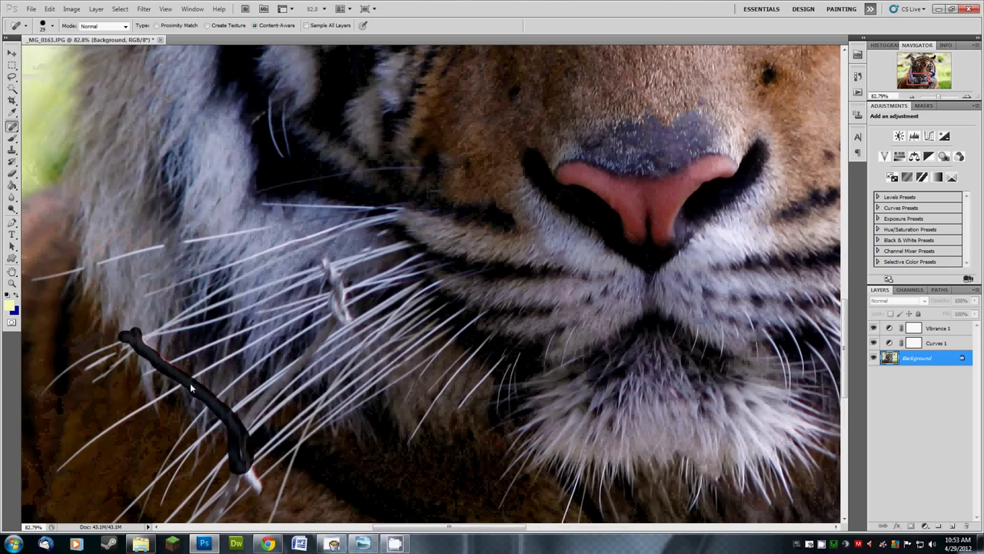
left_click_drag(191, 388, 158, 362)
scroll(259, 377, "down", 4)
scroll(246, 476, "up", 4)
left_click_drag(231, 498, 265, 448)
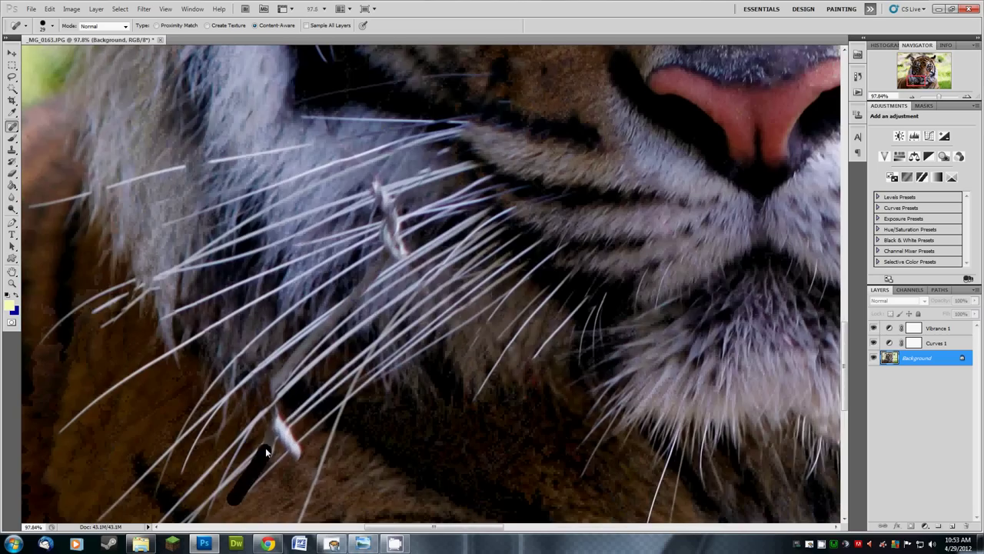
scroll(308, 392, "down", 4)
scroll(377, 306, "up", 4)
scroll(167, 264, "down", 2)
left_click_drag(190, 254, 89, 277)
scroll(220, 269, "up", 2)
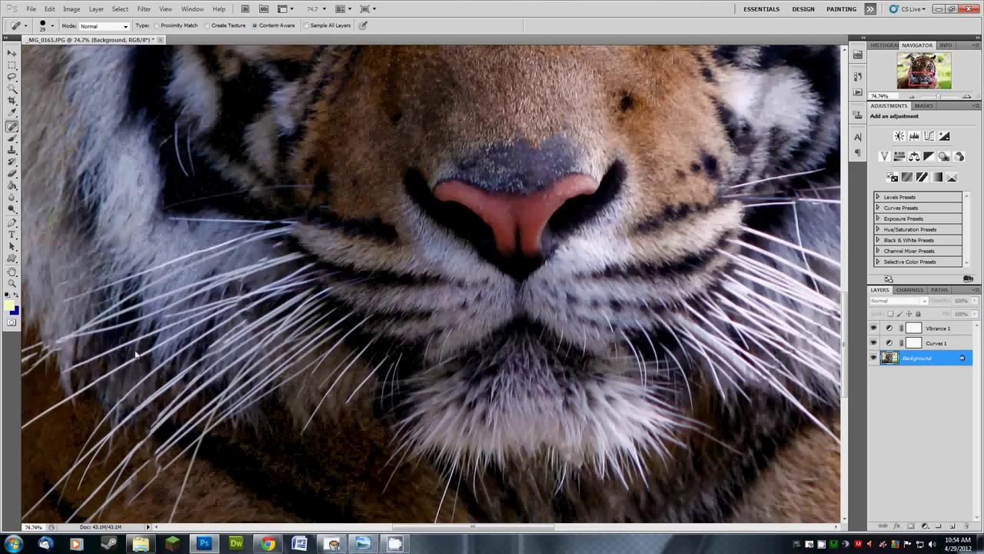
Show the original fenced photo from the History snapshot for comparison.
scroll(135, 354, "down", 3)
scroll(290, 421, "up", 5)
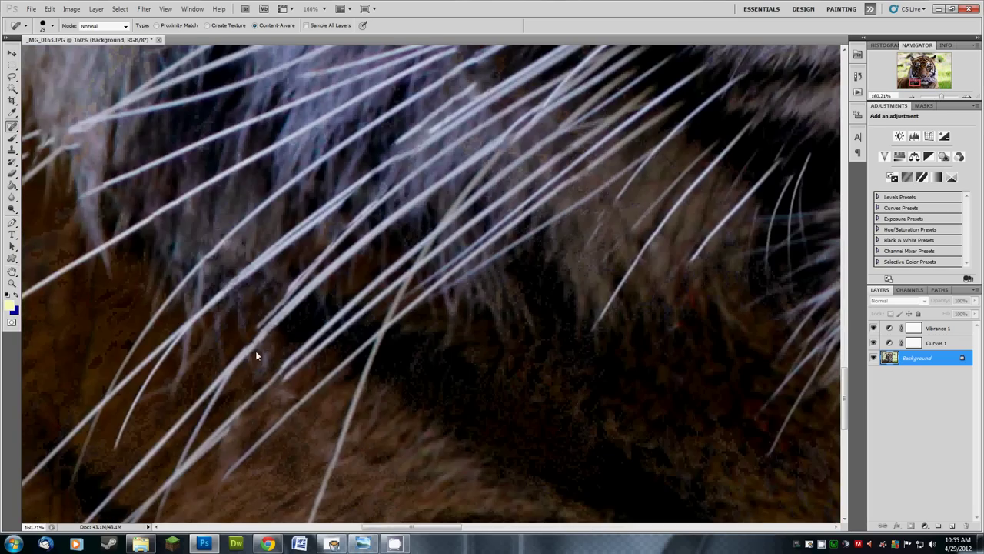
scroll(246, 419, "down", 6)
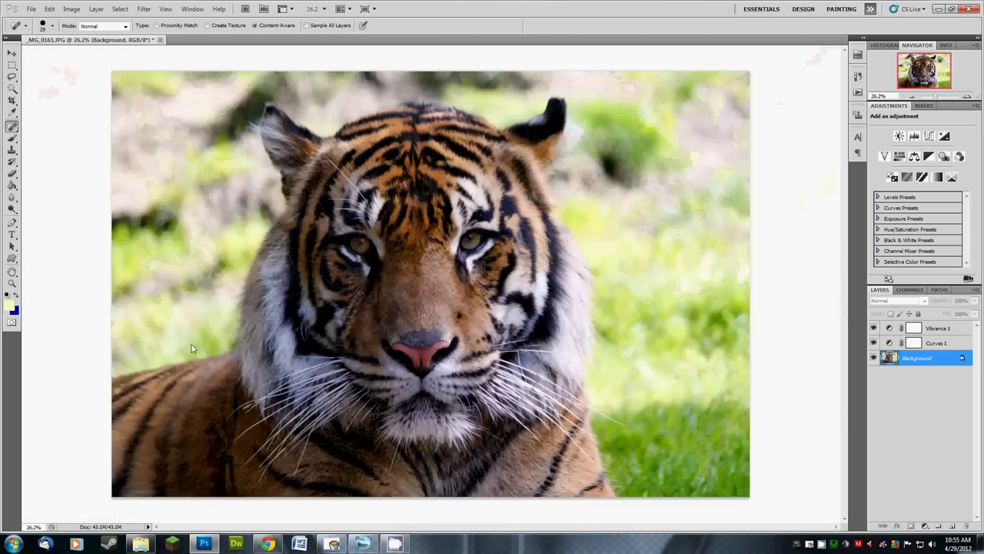
left_click(858, 75)
key("F12")
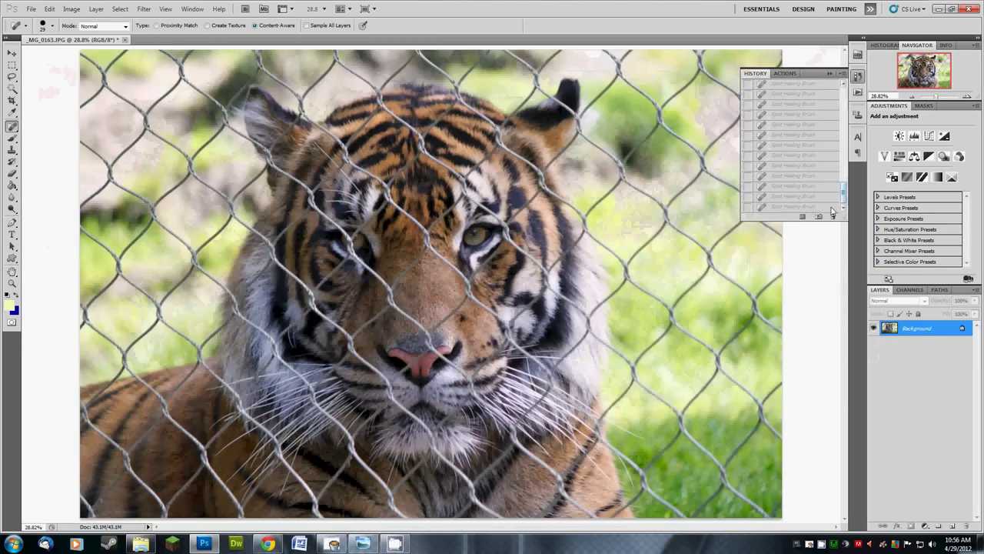